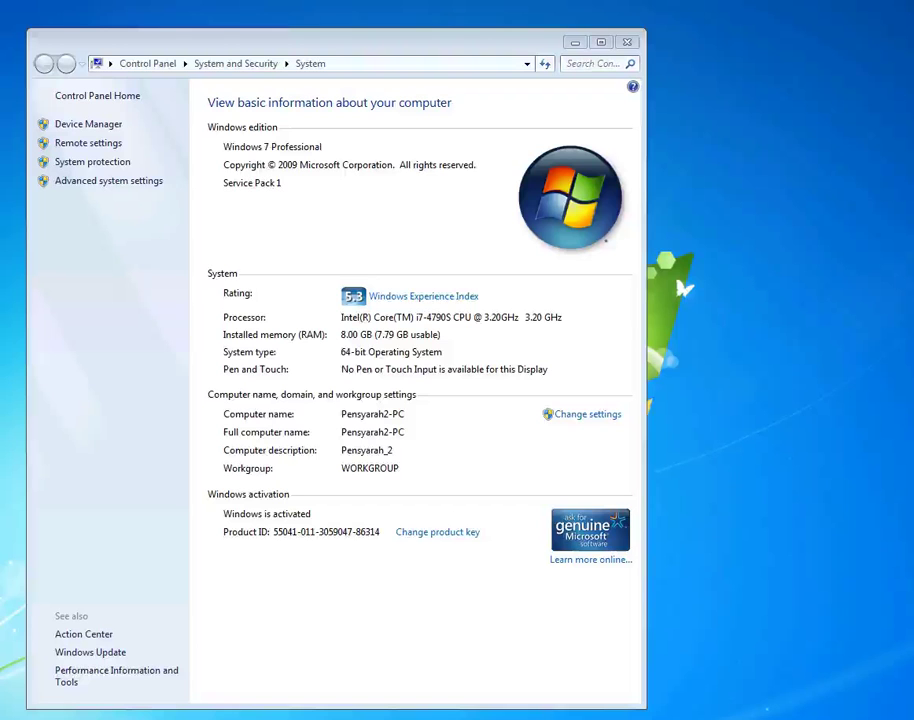
Open the computer's system properties and launch Device Manager from there
left_click_drag(400, 42, 439, 36)
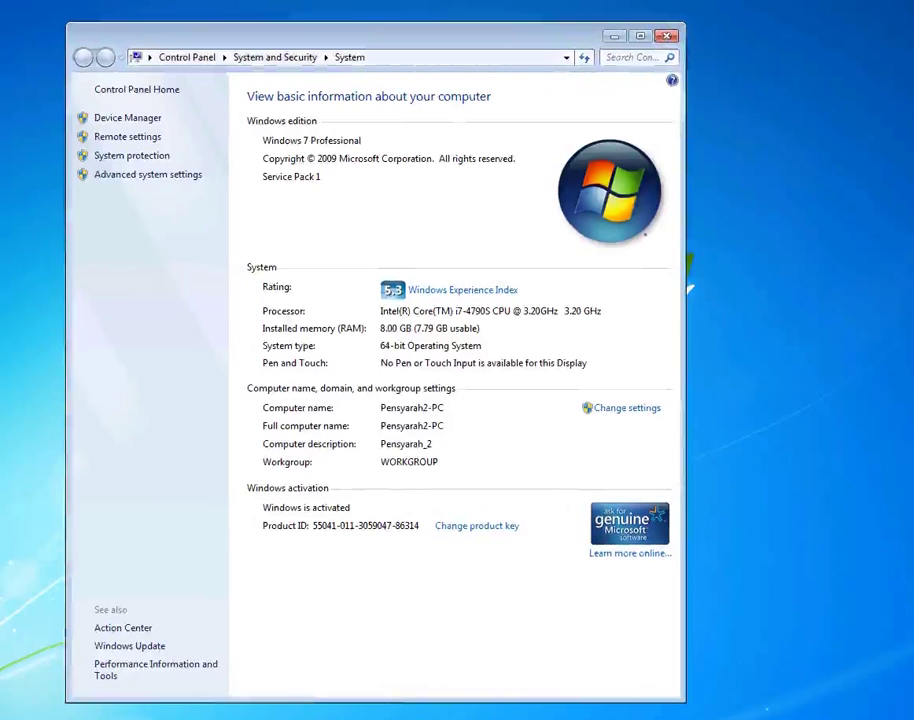
key("super")
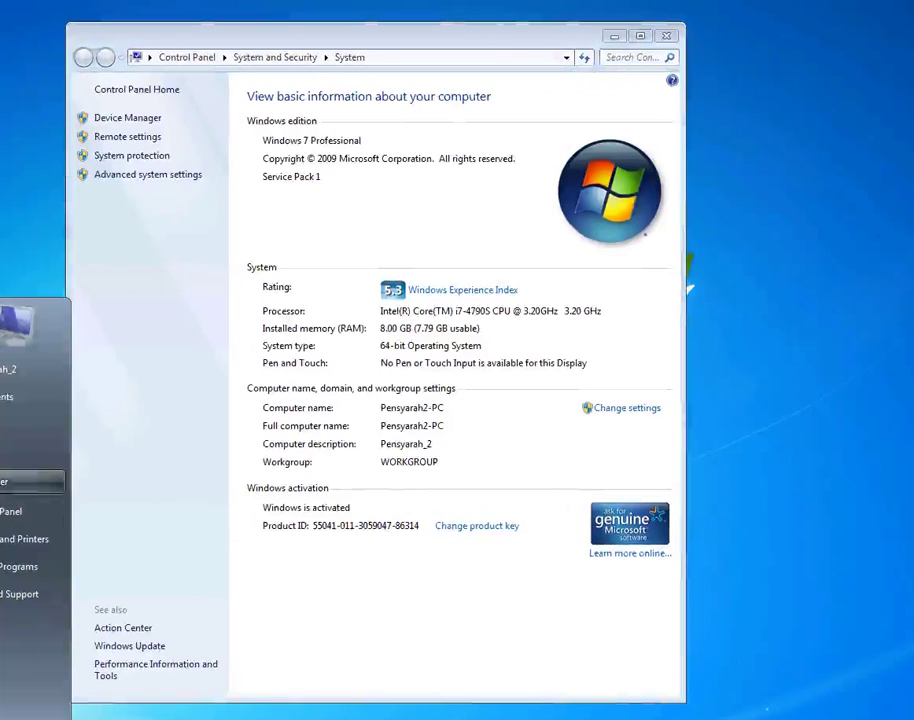
right_click(5, 482)
left_click(688, 288)
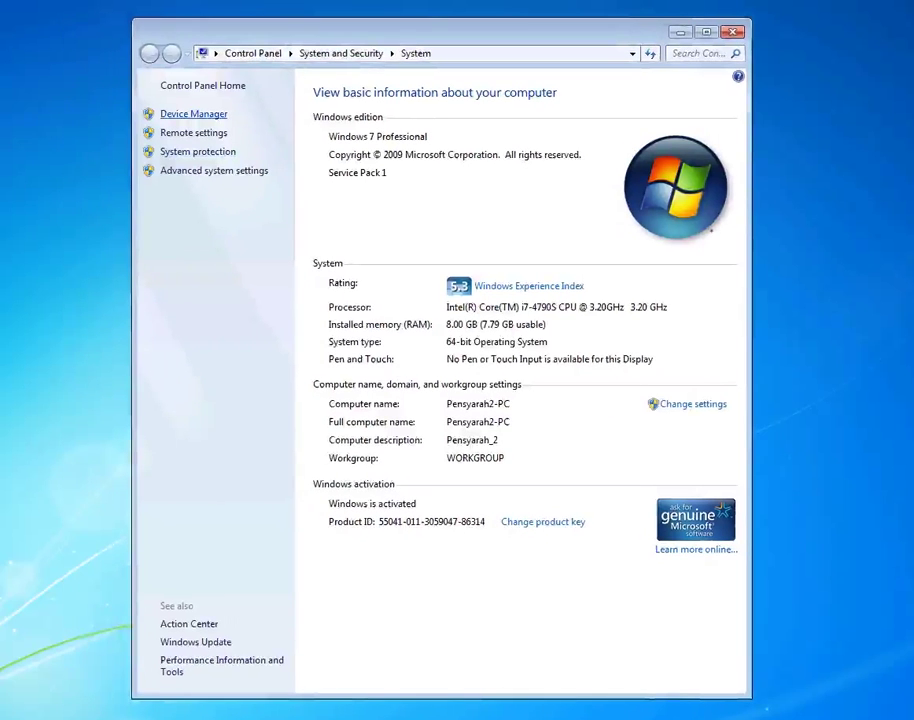
left_click(193, 114)
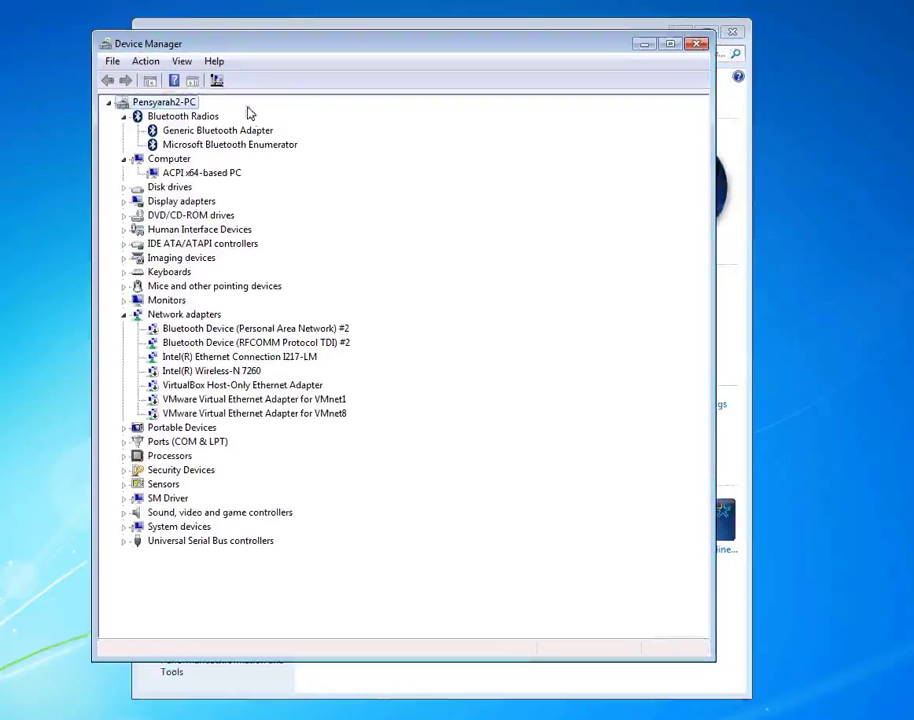
Scan for hardware changes from the computer's root entry, then from the Bluetooth Radios category
right_click(178, 103)
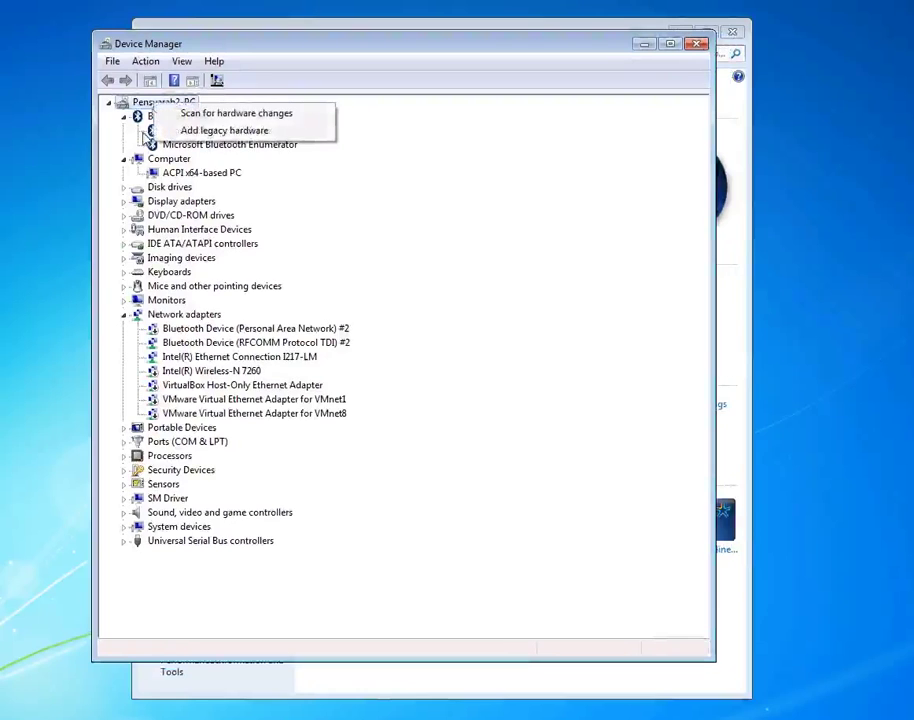
left_click(220, 114)
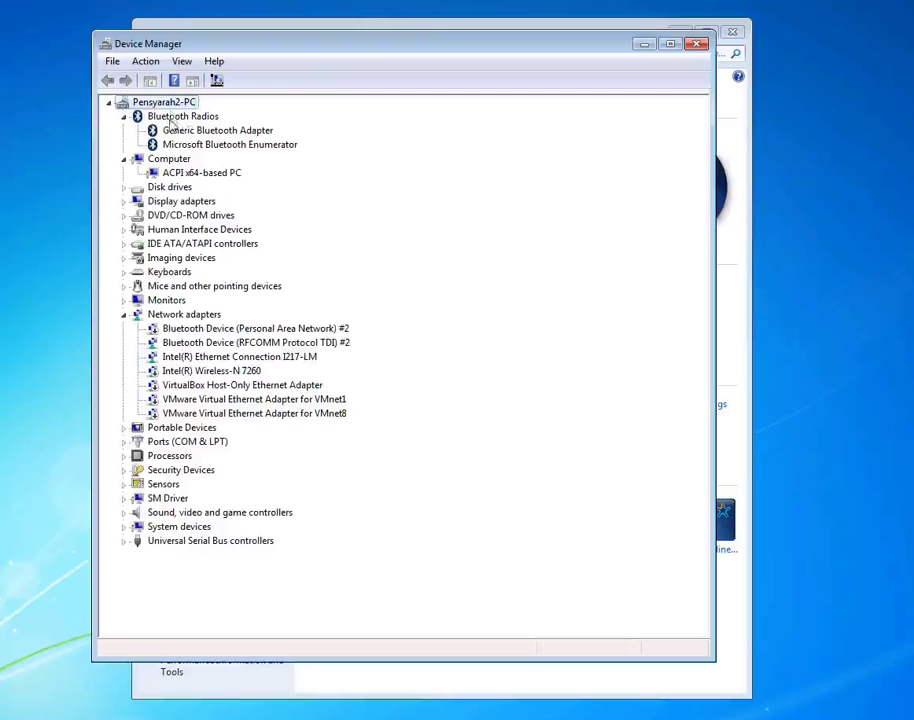
right_click(186, 118)
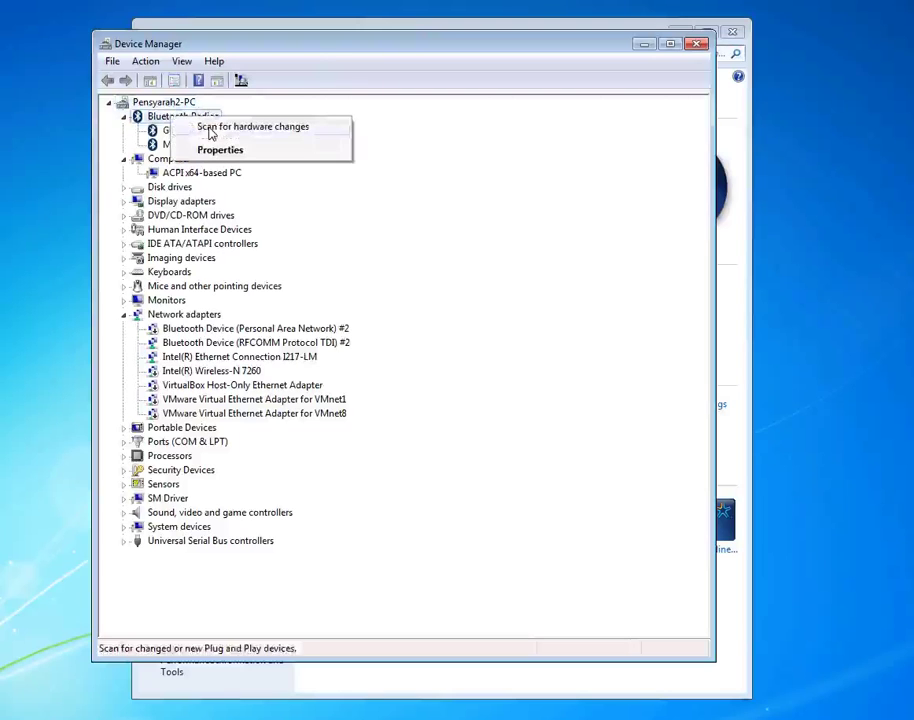
left_click(210, 128)
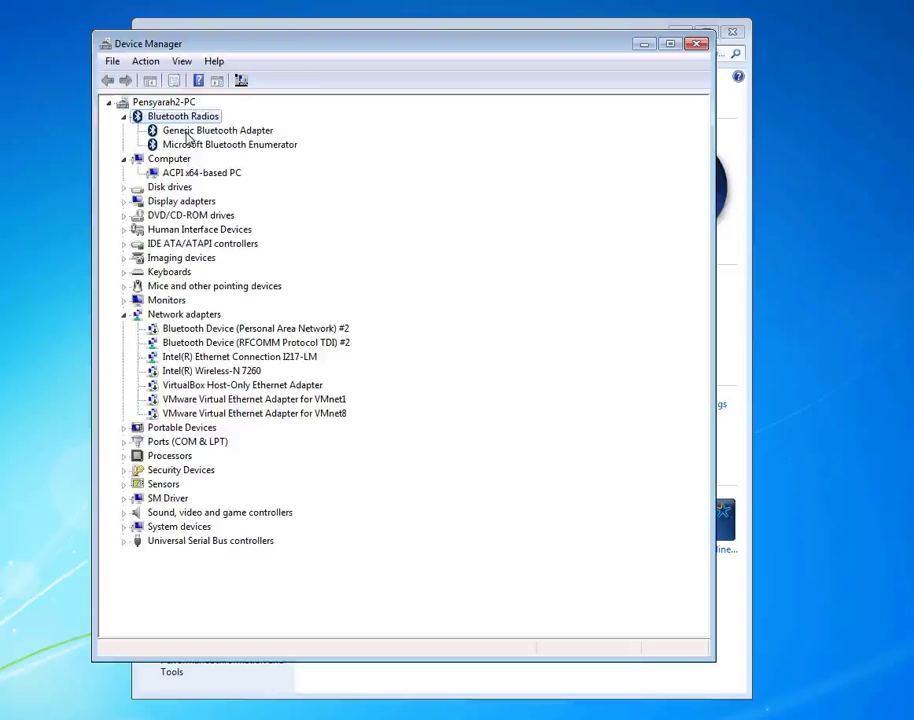
Scan for hardware changes again from the computer's root entry and from the Computer category
right_click(187, 135)
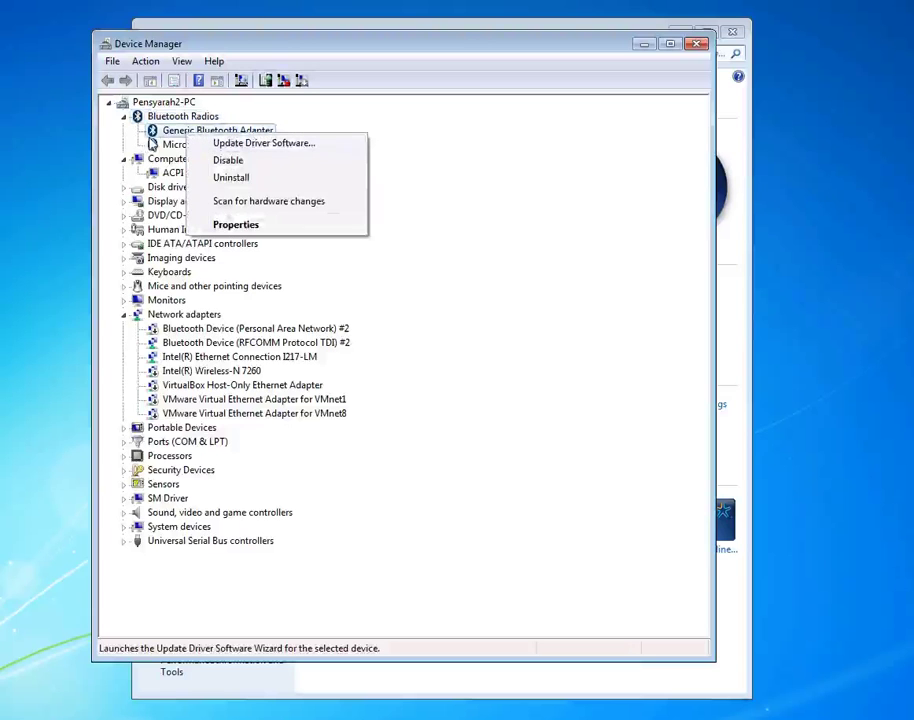
left_click(180, 114)
right_click(180, 103)
left_click(236, 113)
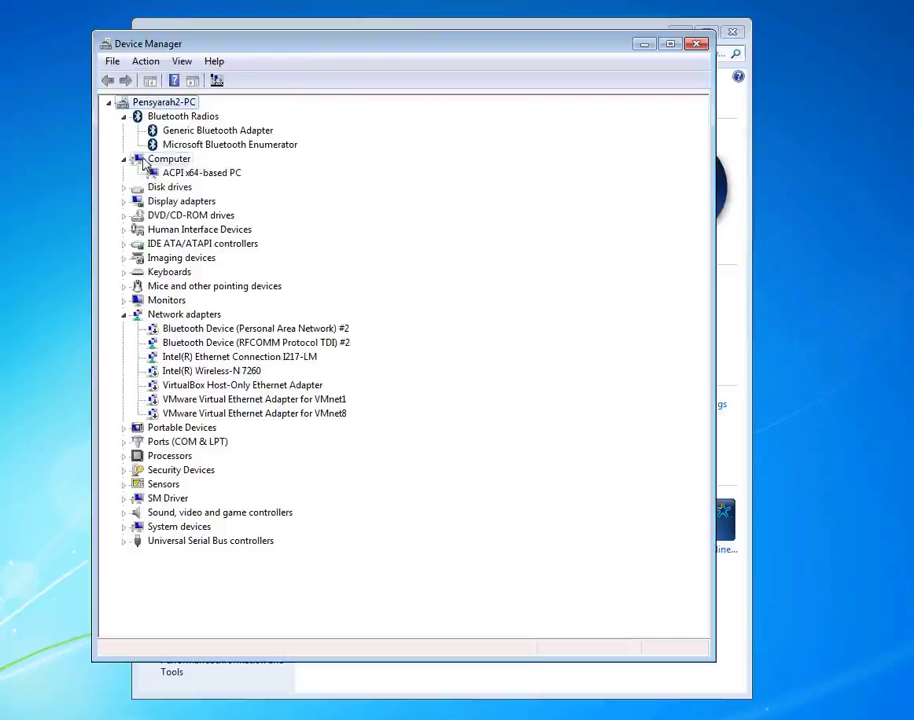
right_click(145, 162)
left_click(190, 172)
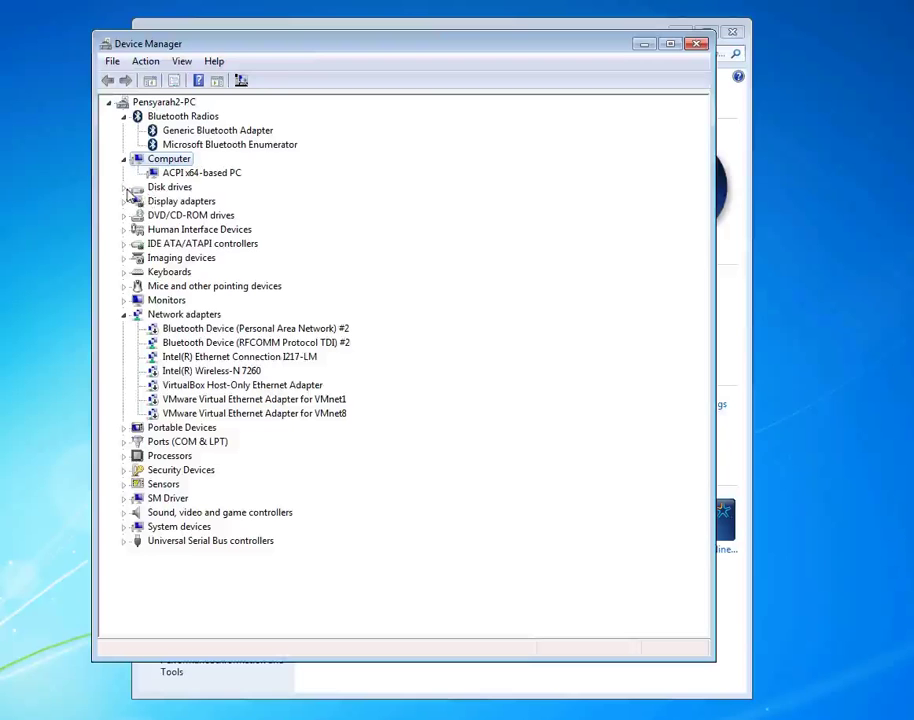
Expand Disk drives and scan for hardware changes from both the Disk drives and Display adapters categories
left_click(124, 187)
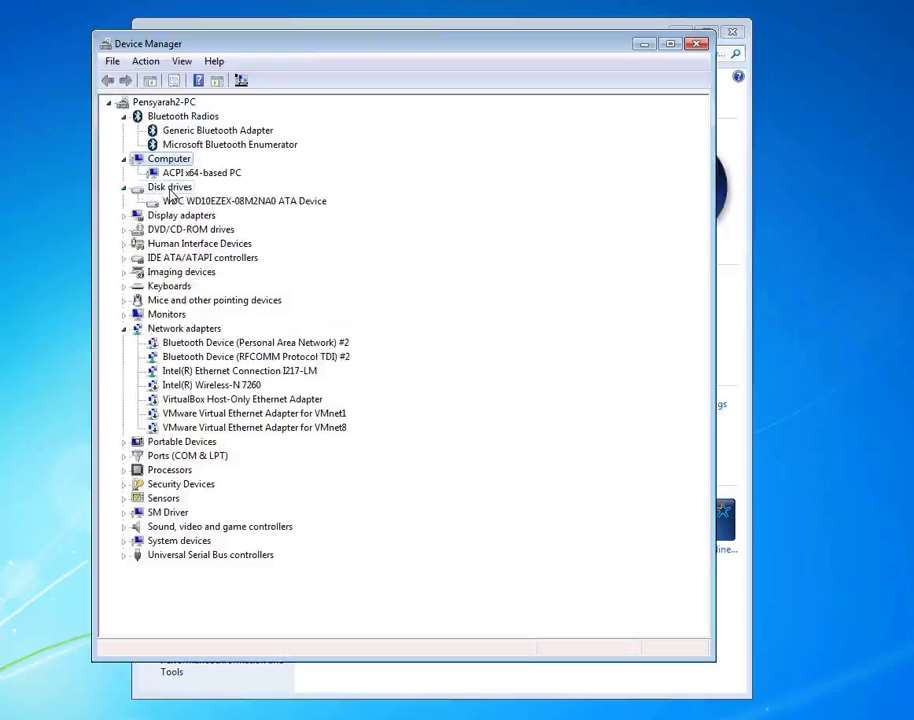
right_click(185, 190)
left_click(197, 198)
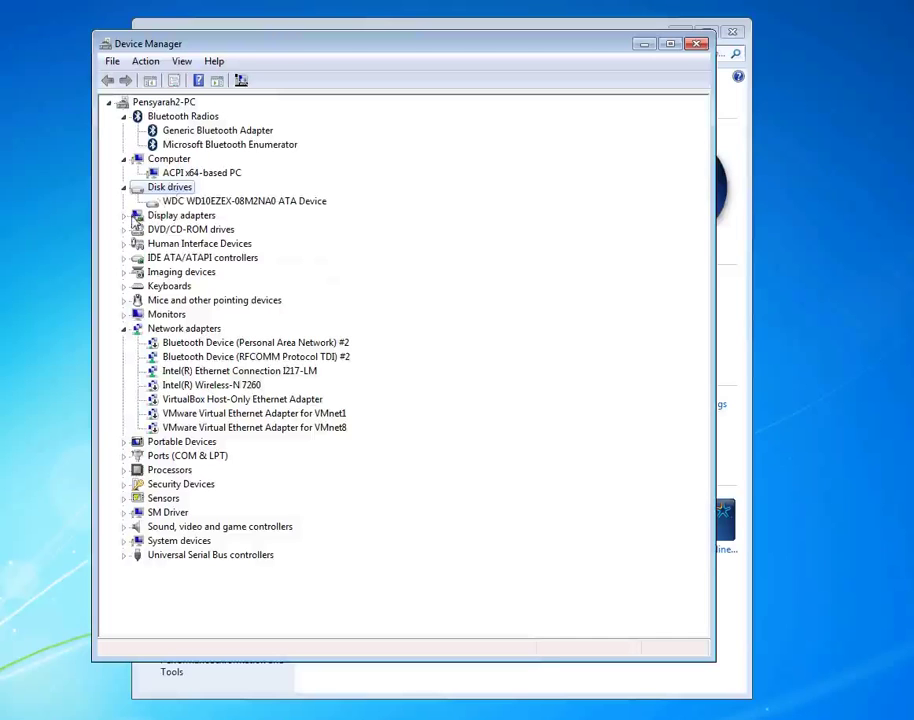
right_click(141, 216)
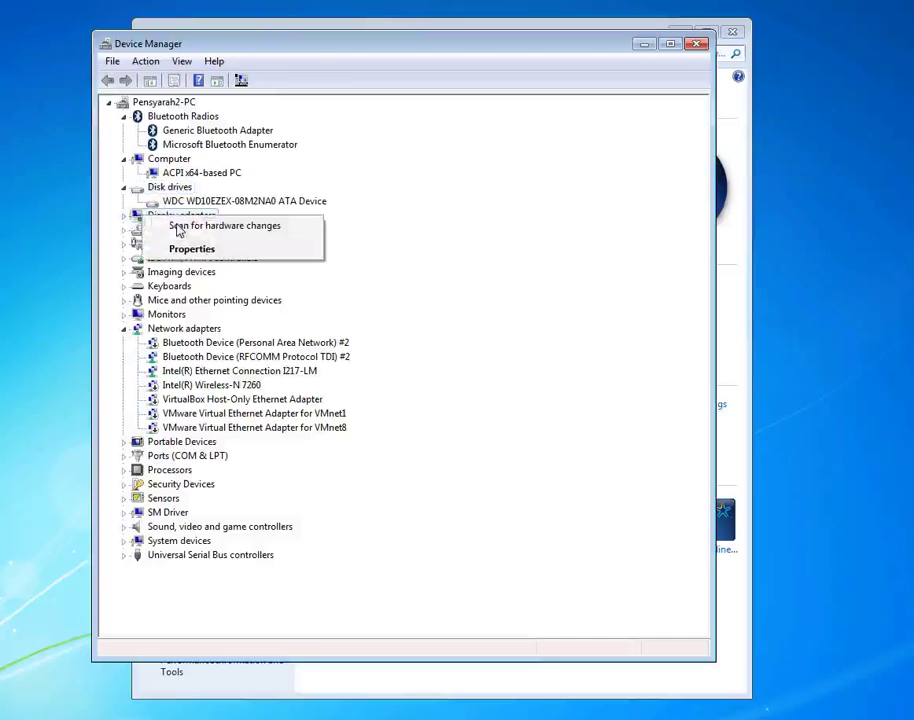
left_click(176, 224)
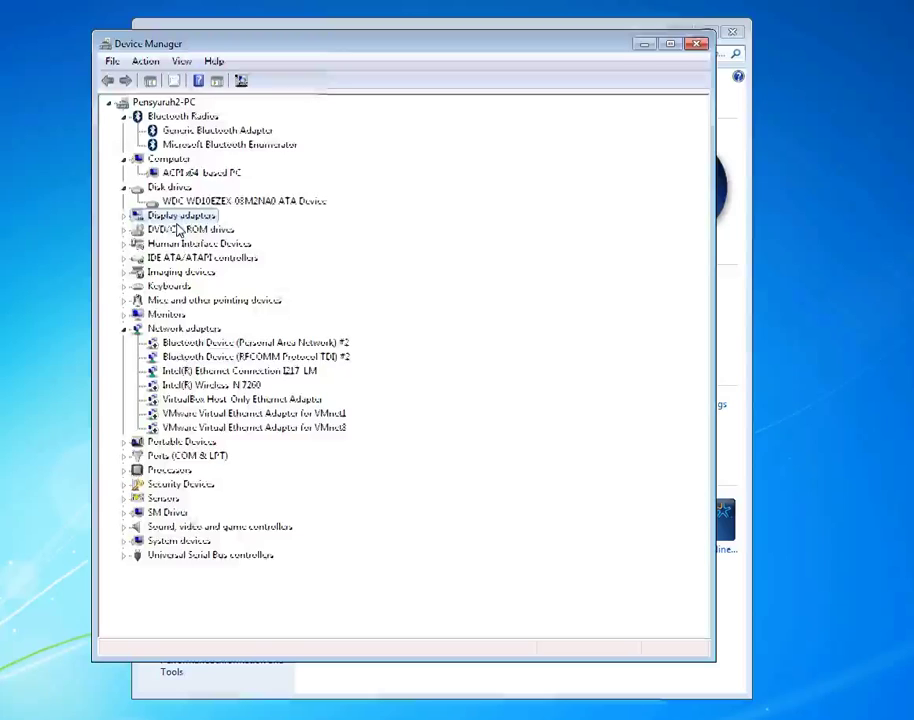
Search automatically for updated driver software for Intel(R) HD Graphics 4600 under Display adapters and close the update wizard
left_click(124, 216)
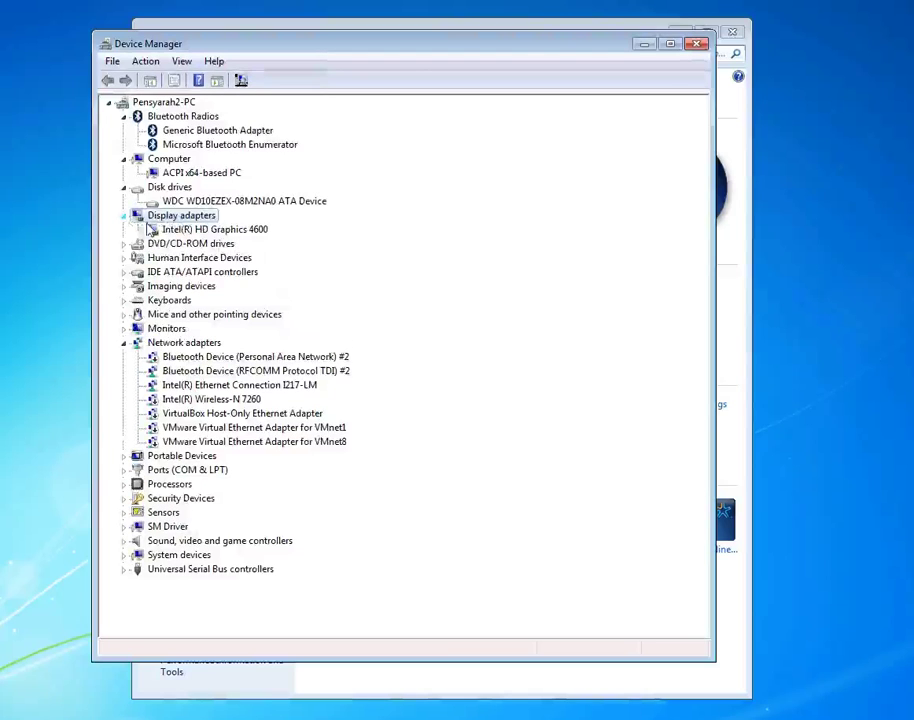
right_click(198, 230)
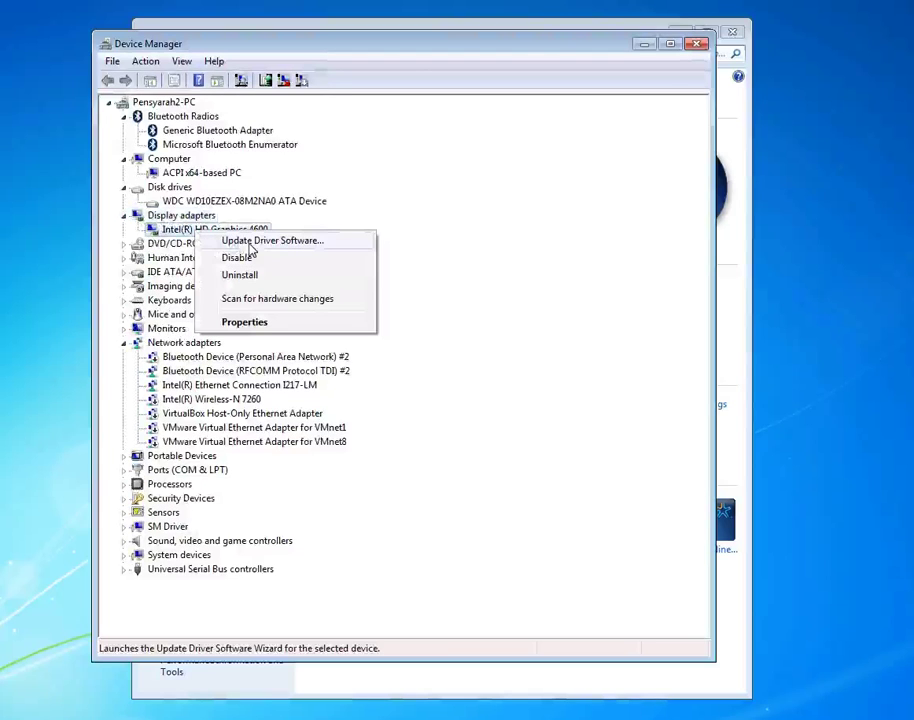
left_click(249, 241)
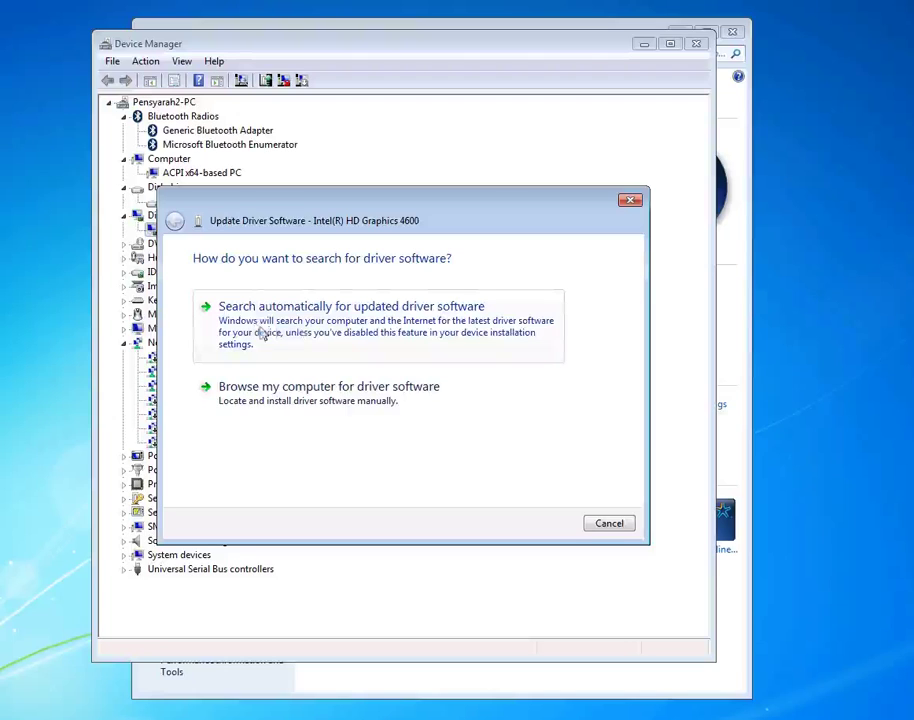
left_click(354, 335)
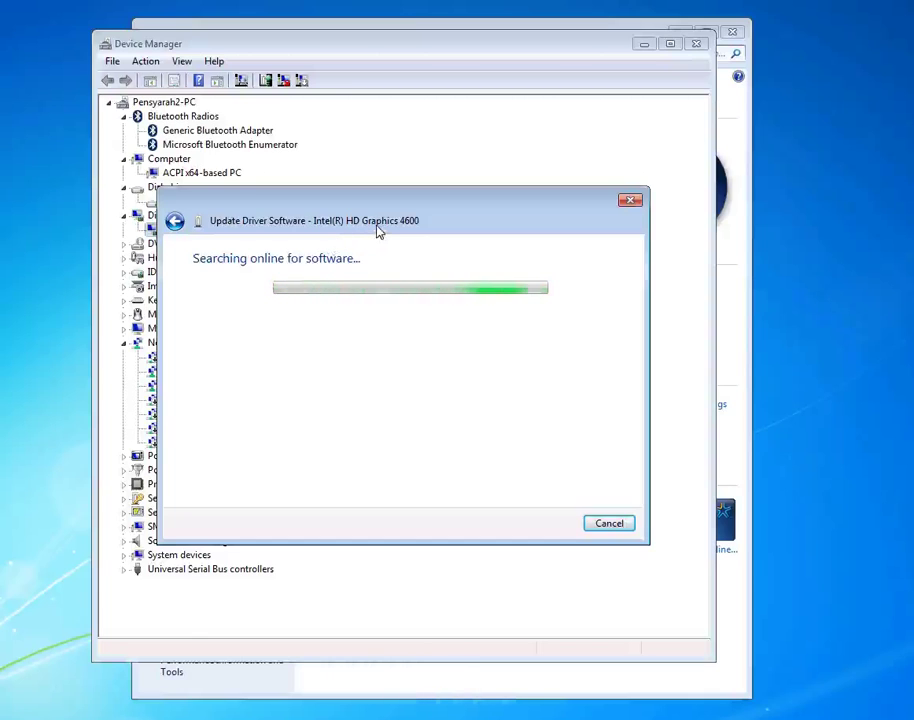
left_click_drag(381, 202, 479, 194)
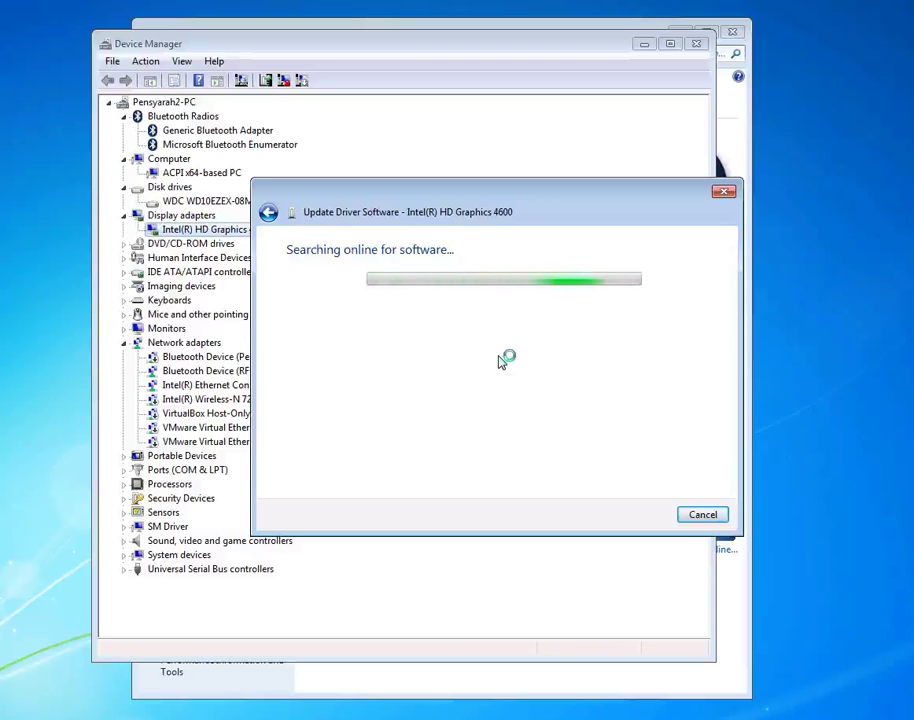
left_click(170, 250)
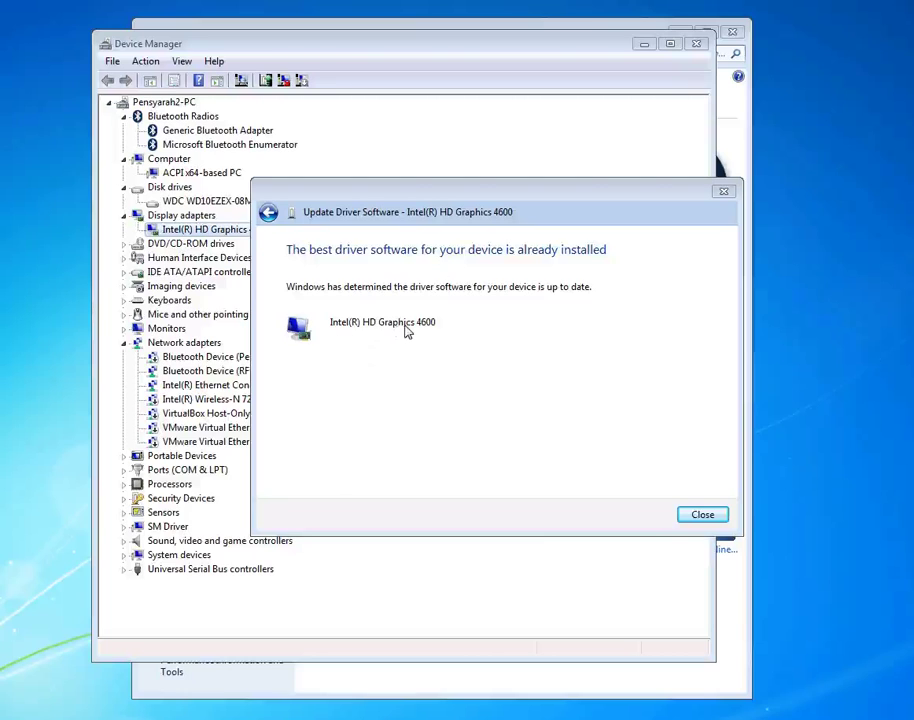
left_click(700, 516)
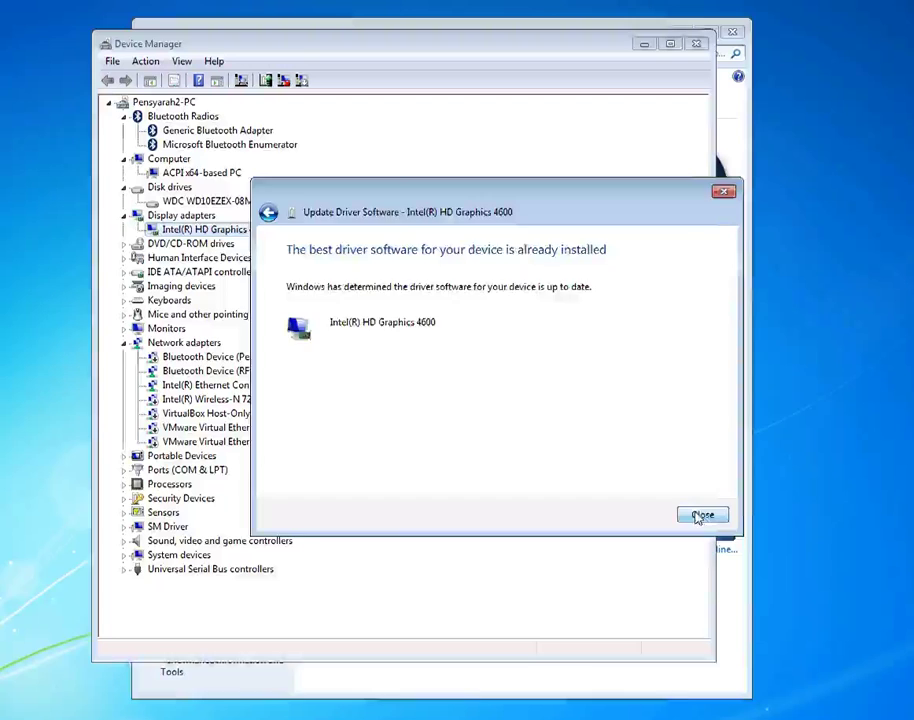
Scan for hardware changes from DVD/CD-ROM drives and expand the Imaging devices and IDE ATA/ATAPI controllers categories
right_click(160, 246)
left_click(200, 256)
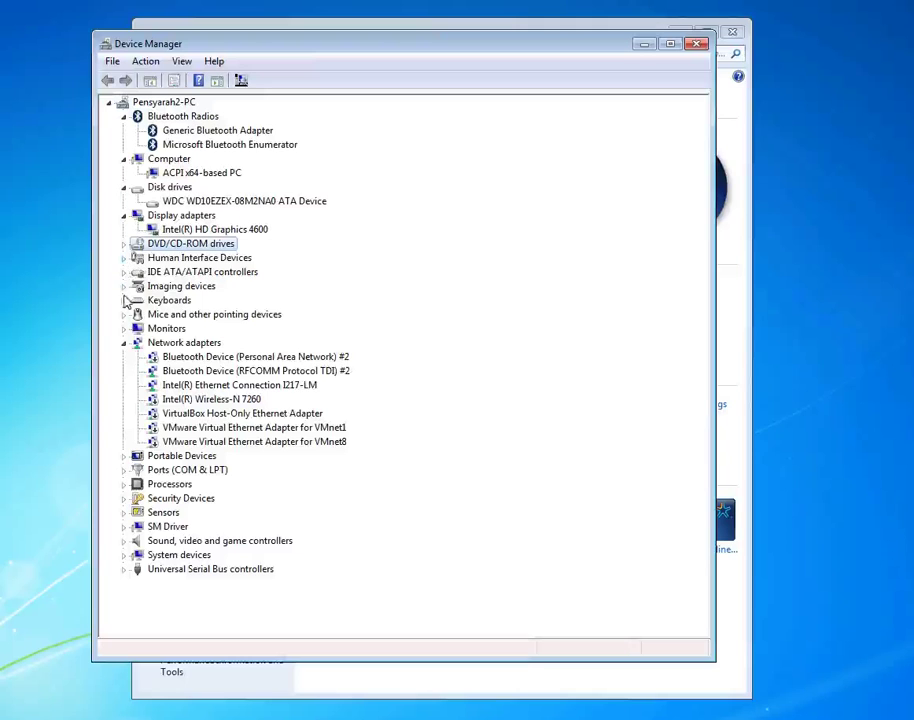
left_click(124, 287)
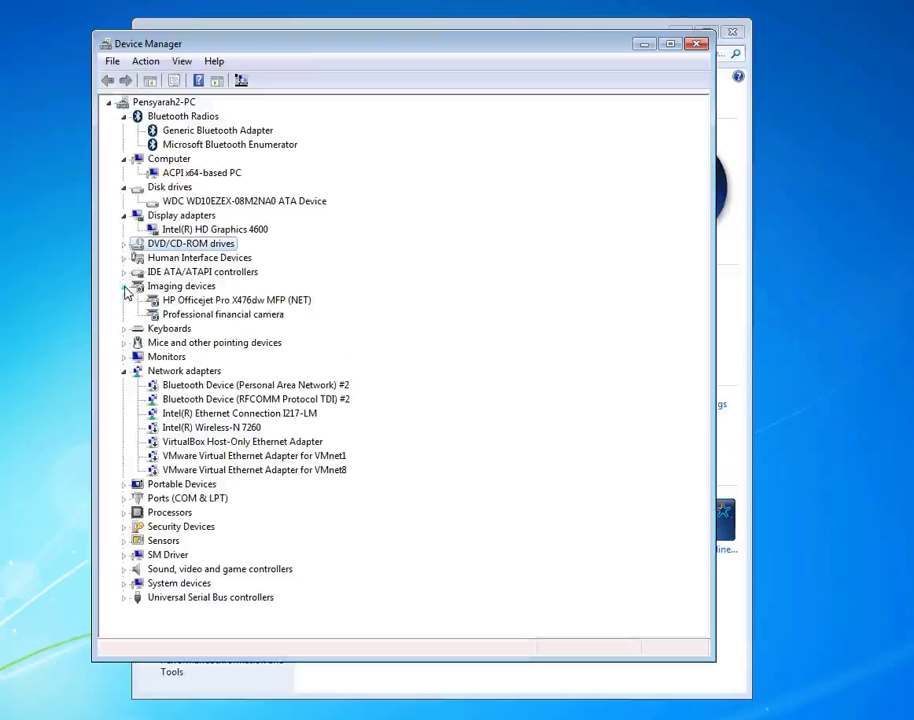
left_click(124, 273)
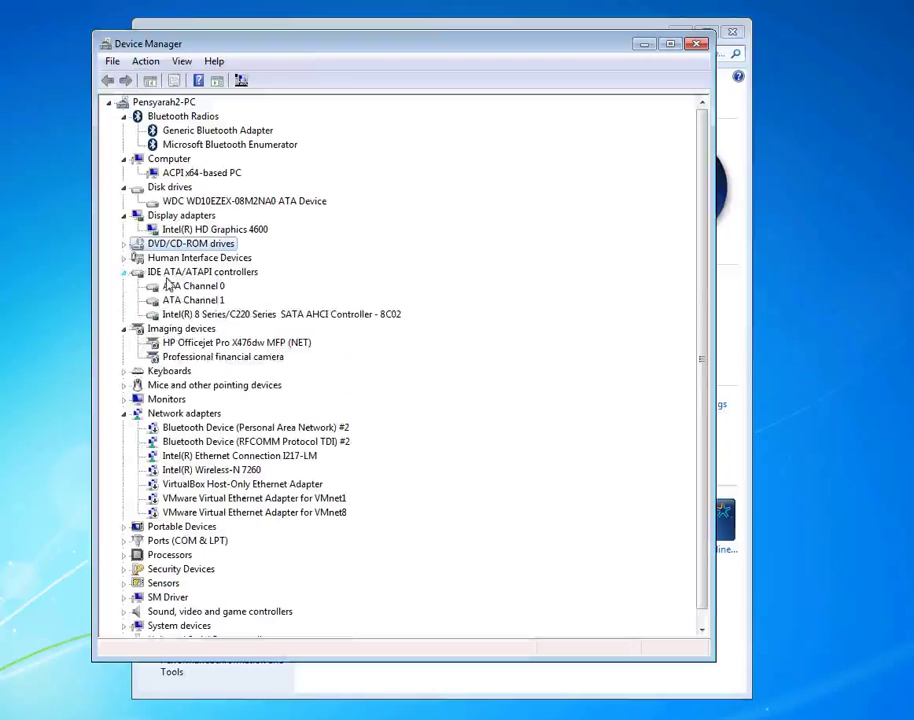
Search automatically for updated driver software for the HID-compliant mouse under Mice and other pointing devices
left_click(123, 386)
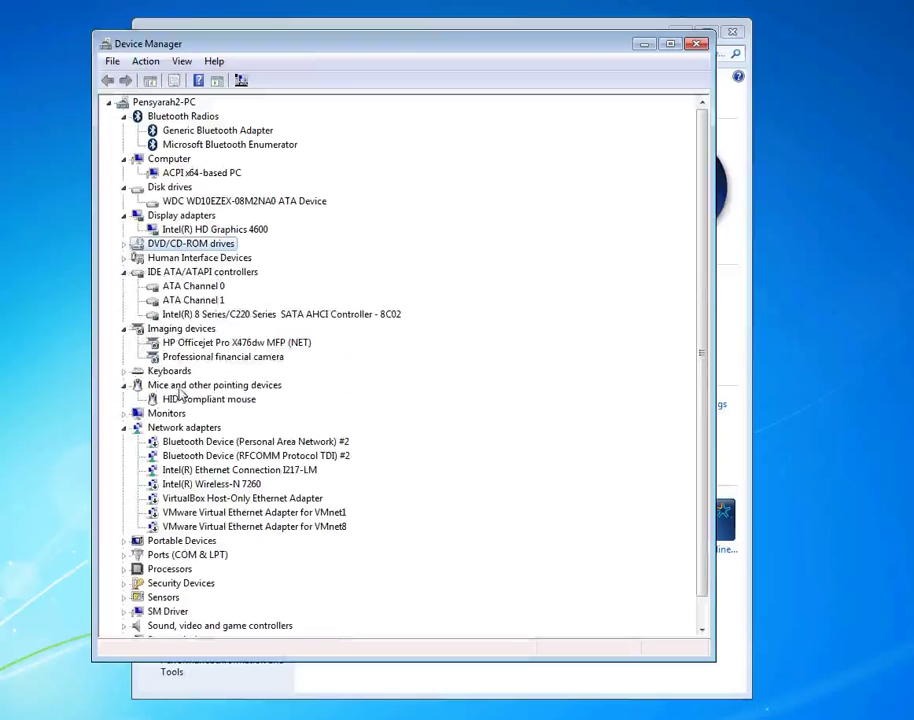
right_click(199, 400)
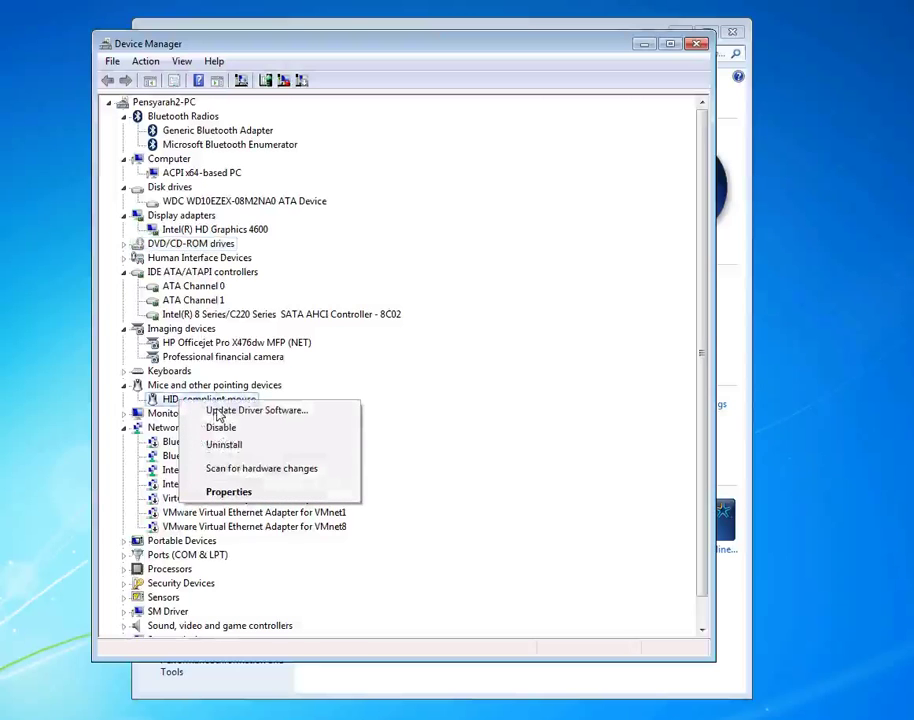
left_click(217, 411)
left_click(285, 325)
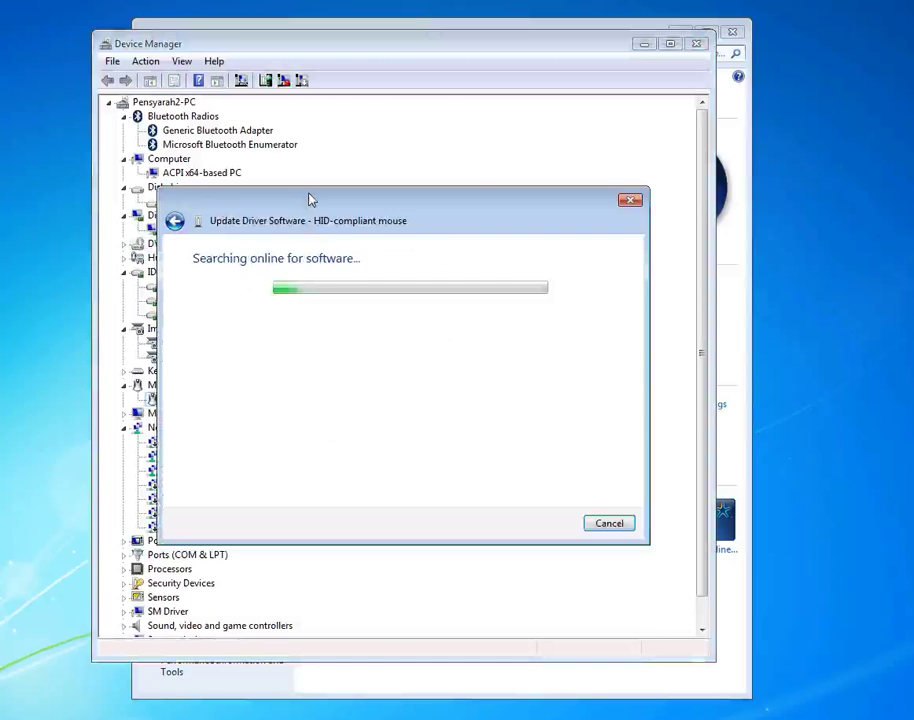
left_click_drag(314, 196, 318, 195)
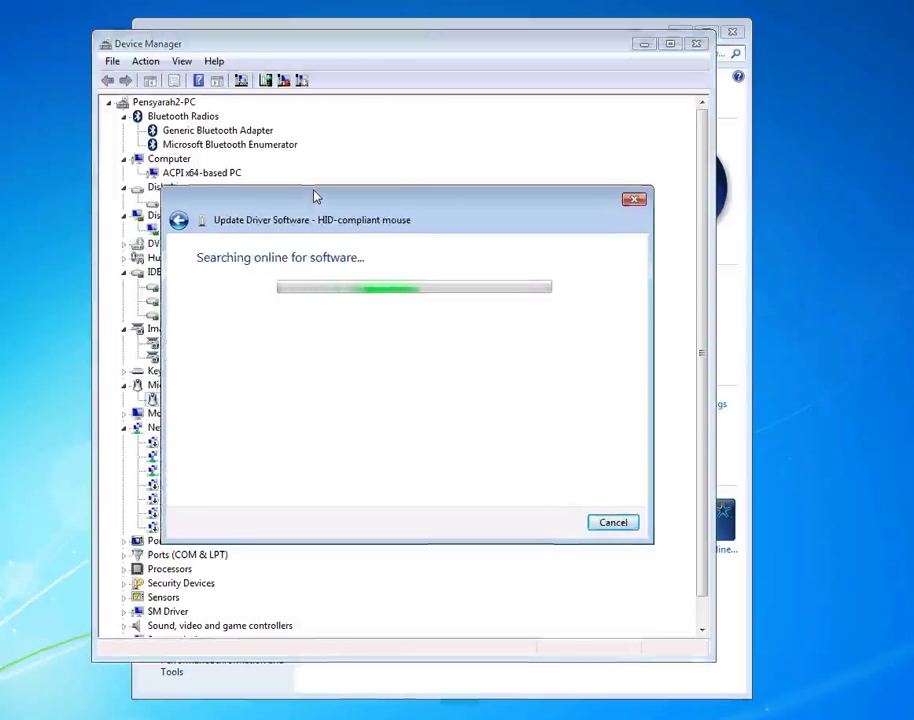
left_click_drag(423, 188, 494, 212)
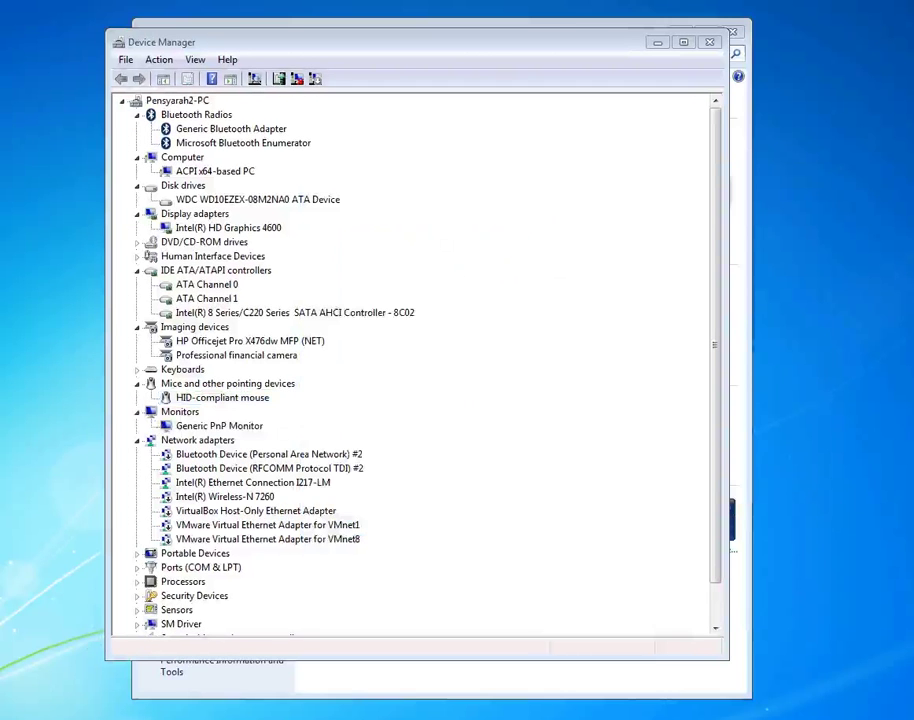
Scan for hardware changes from the Network adapters category and open that category's properties
left_click(194, 428)
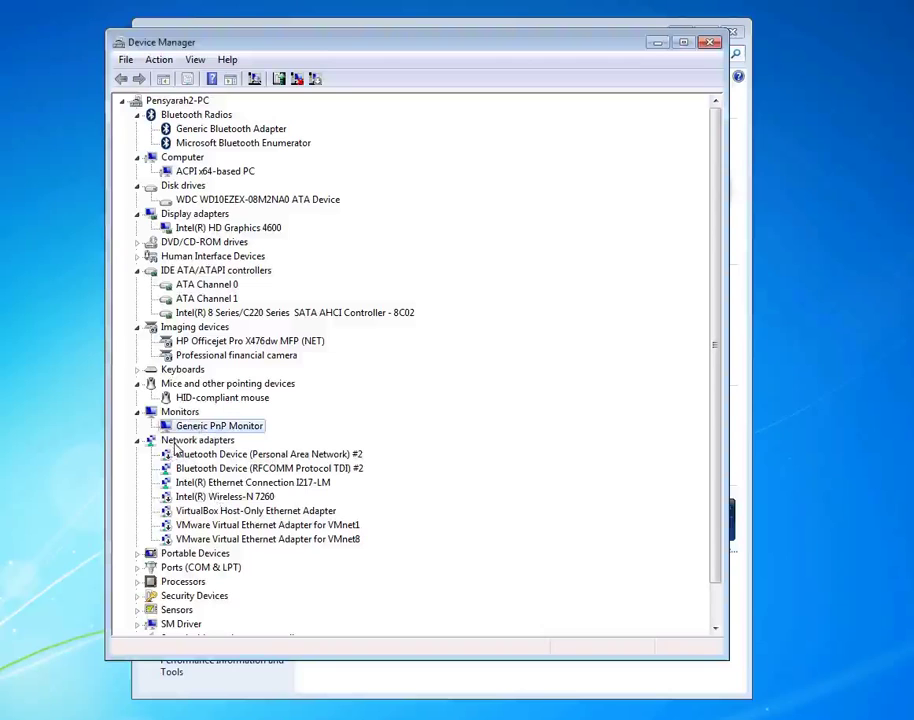
right_click(175, 445)
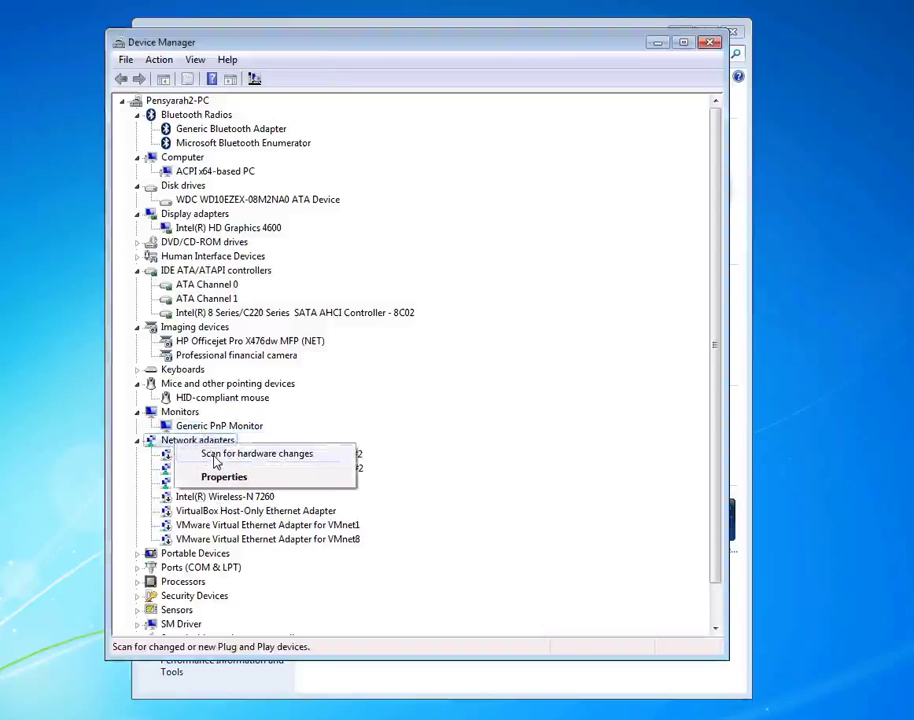
left_click(215, 455)
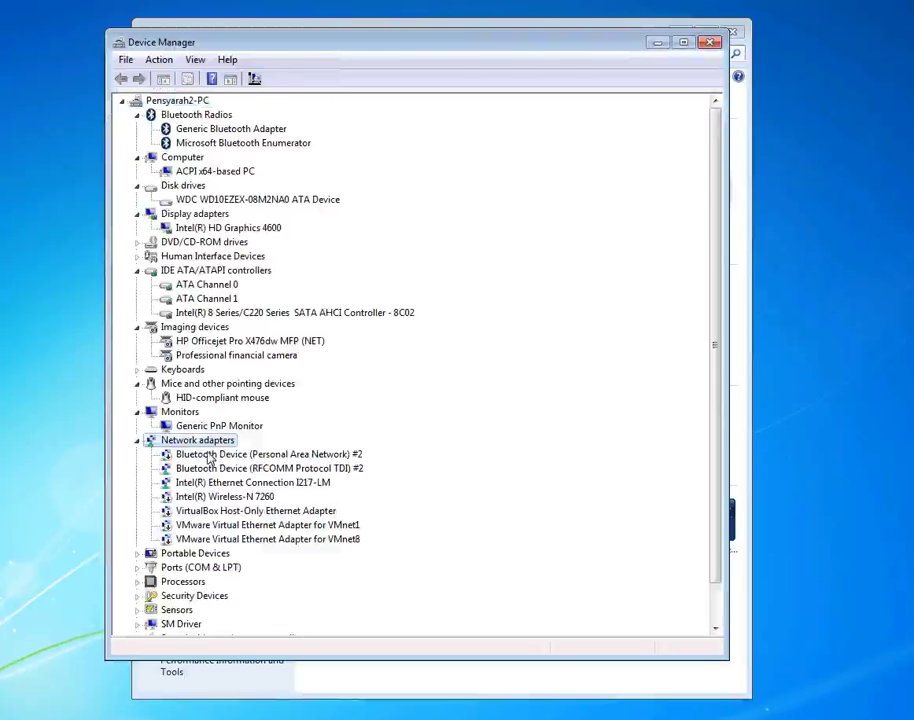
right_click(205, 445)
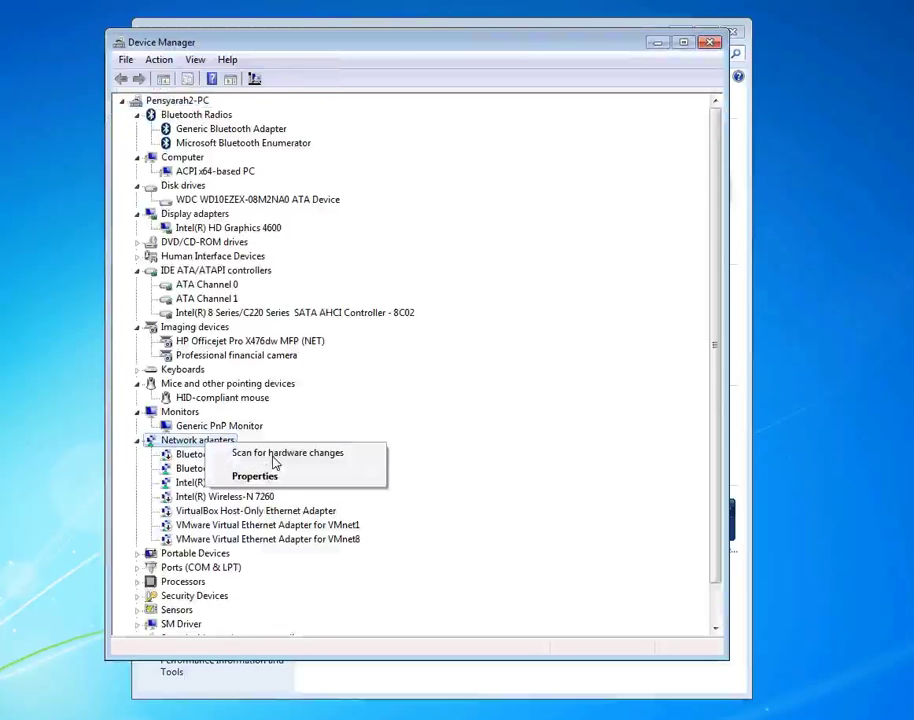
left_click(241, 477)
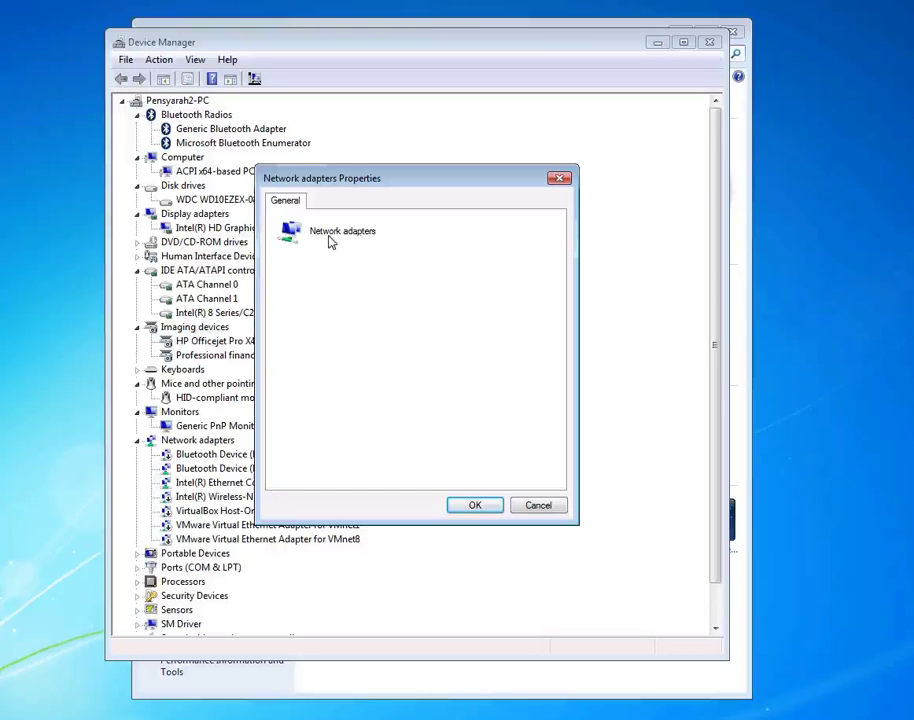
Close the Network adapters properties and search automatically for updated driver software for Bluetooth Device (Personal Area Network) #2
left_click(537, 506)
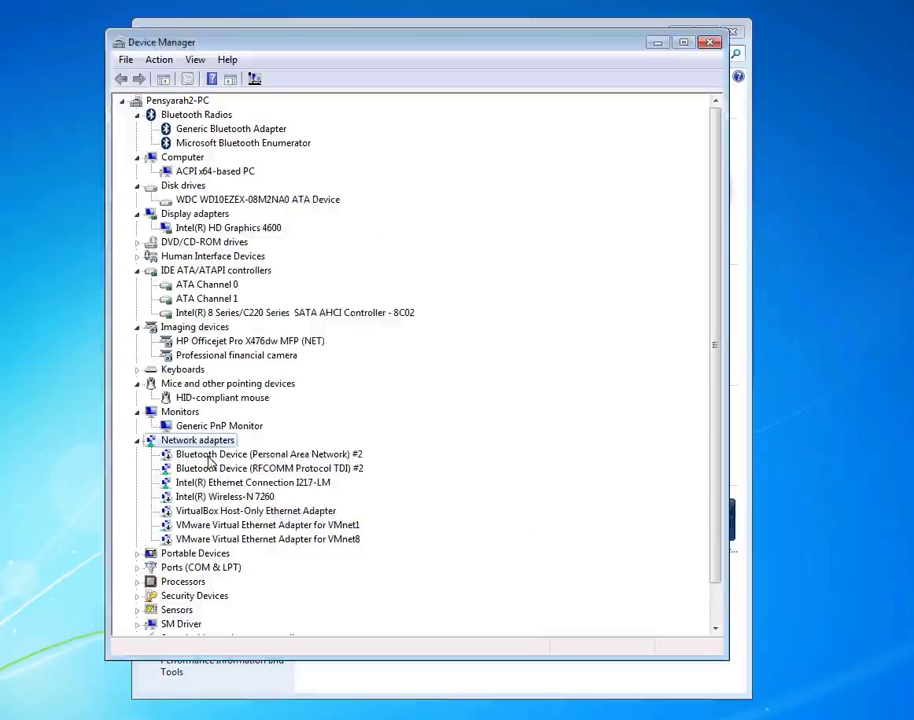
left_click(210, 458)
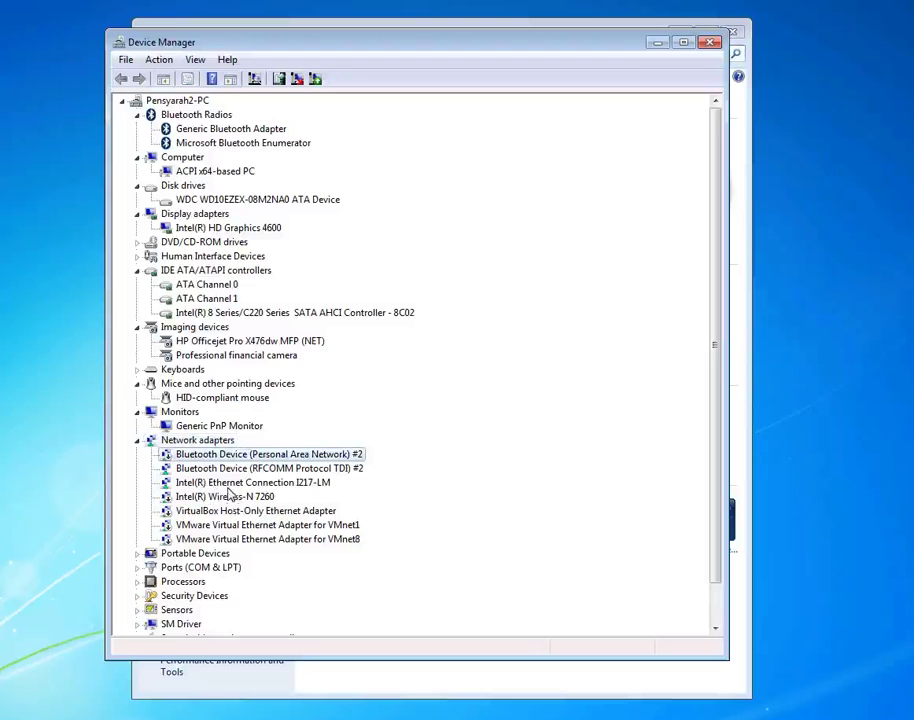
right_click(195, 444)
left_click(237, 476)
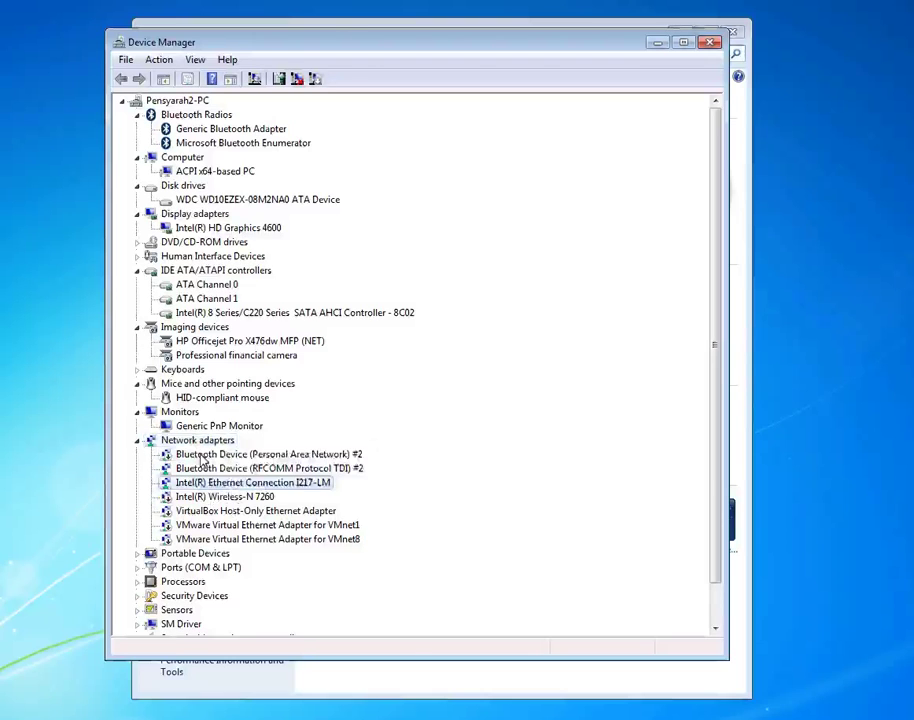
right_click(222, 457)
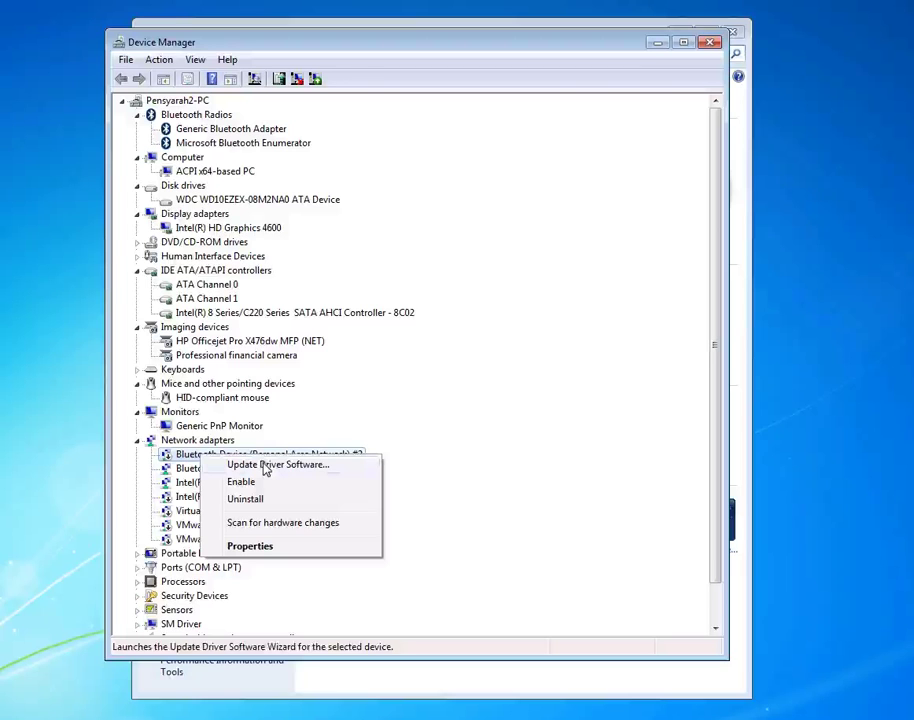
left_click(265, 465)
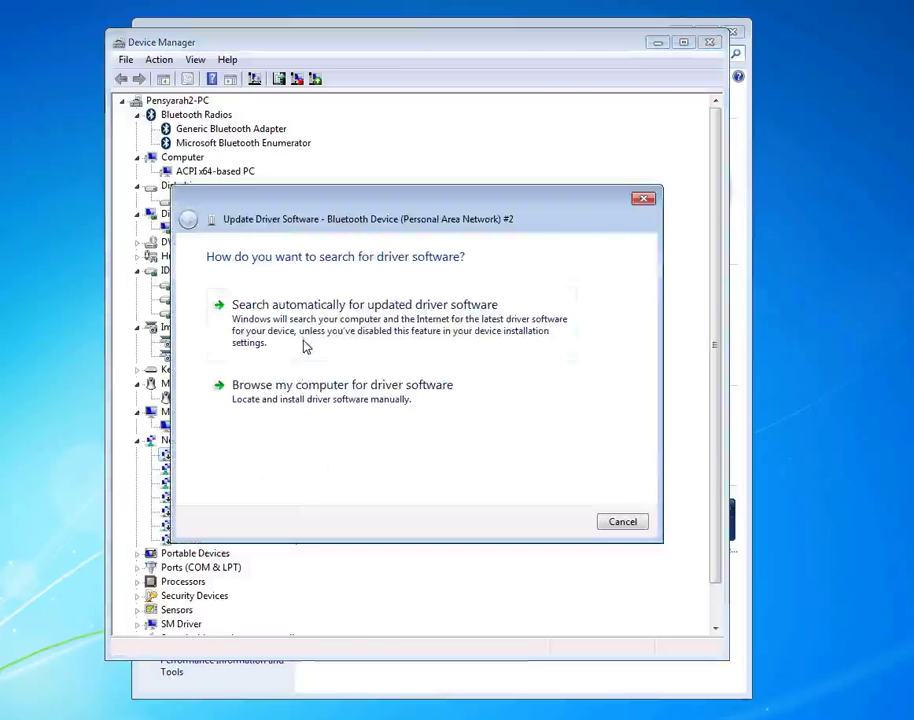
left_click(308, 343)
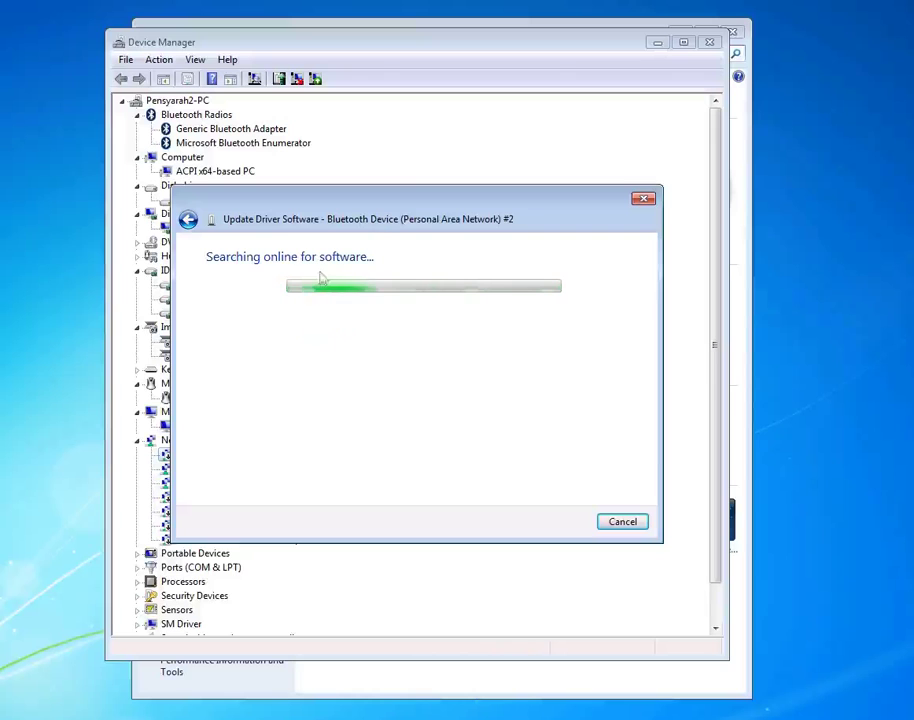
Move the driver update wizard off the device list and close it once the online search finishes
key("super+Right")
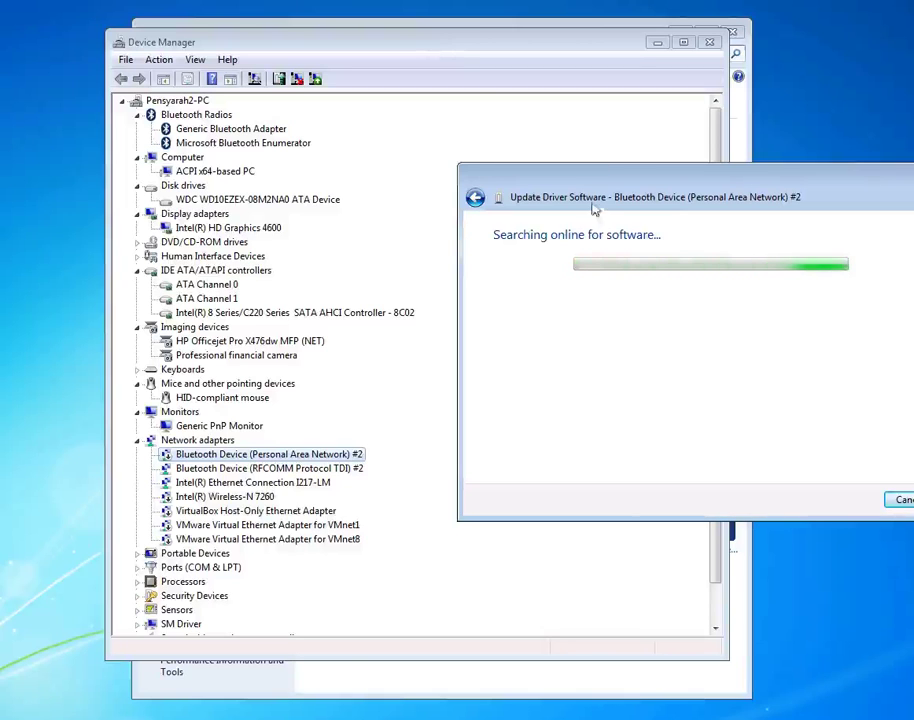
left_click_drag(590, 181, 478, 138)
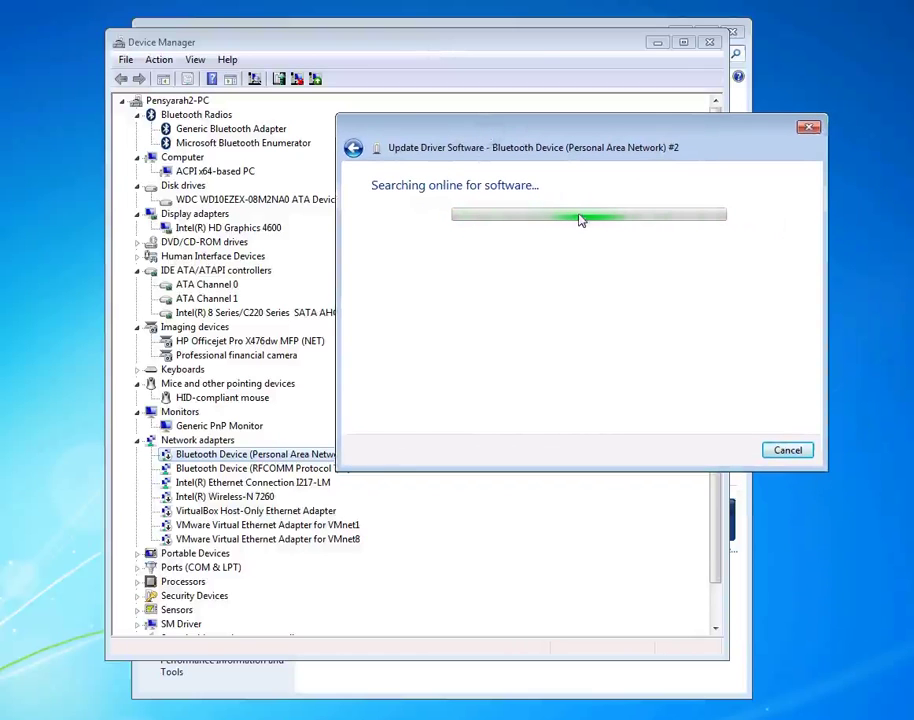
left_click_drag(532, 120, 494, 92)
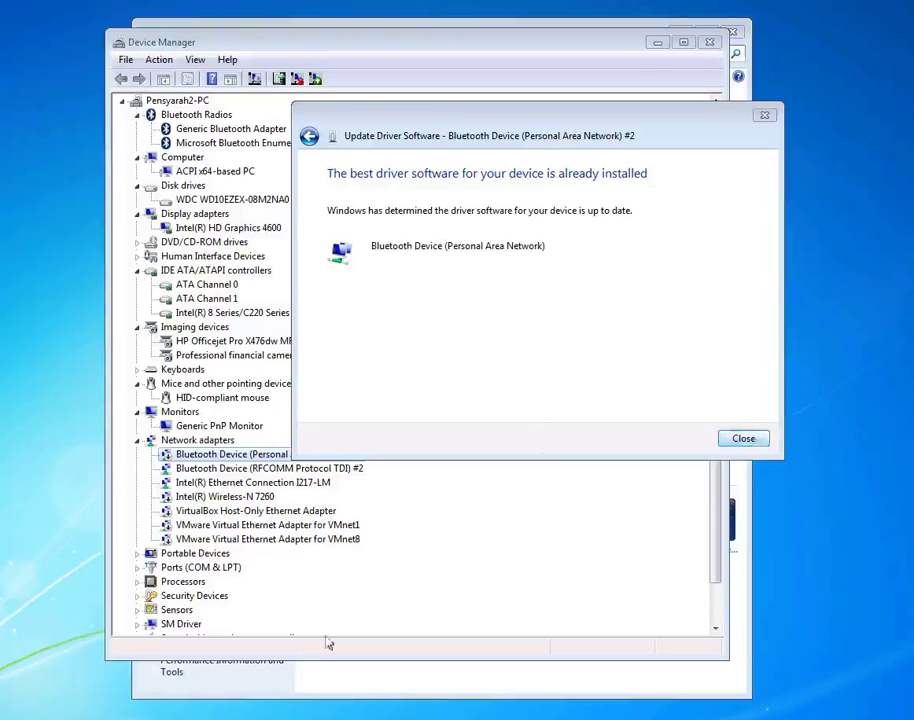
key("Return")
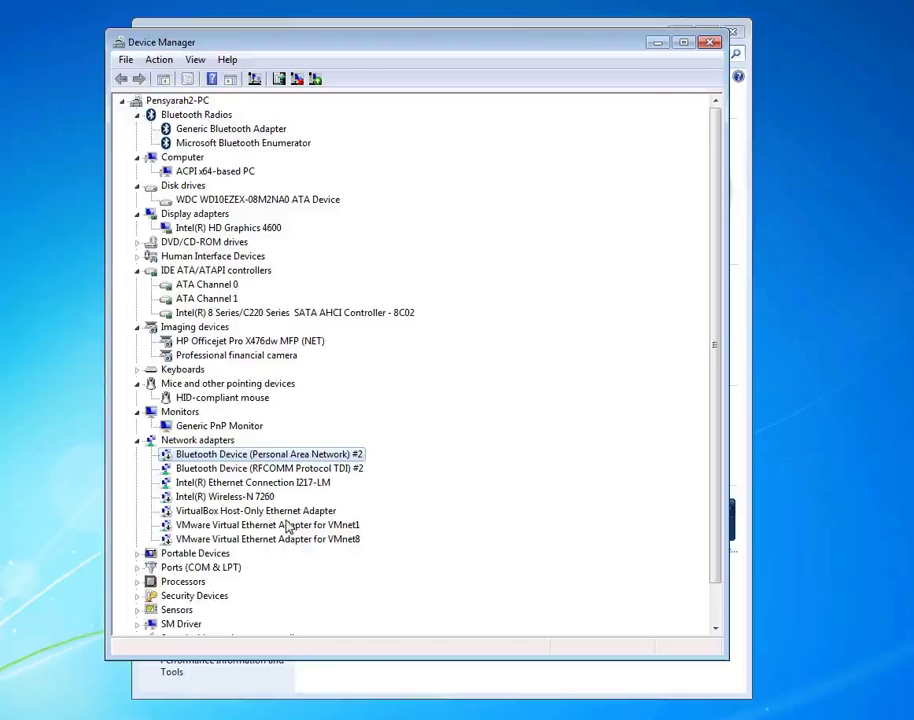
Expand the Portable Devices and Ports (COM & LPT) categories and scan for hardware changes from the Ports category
left_click(267, 527)
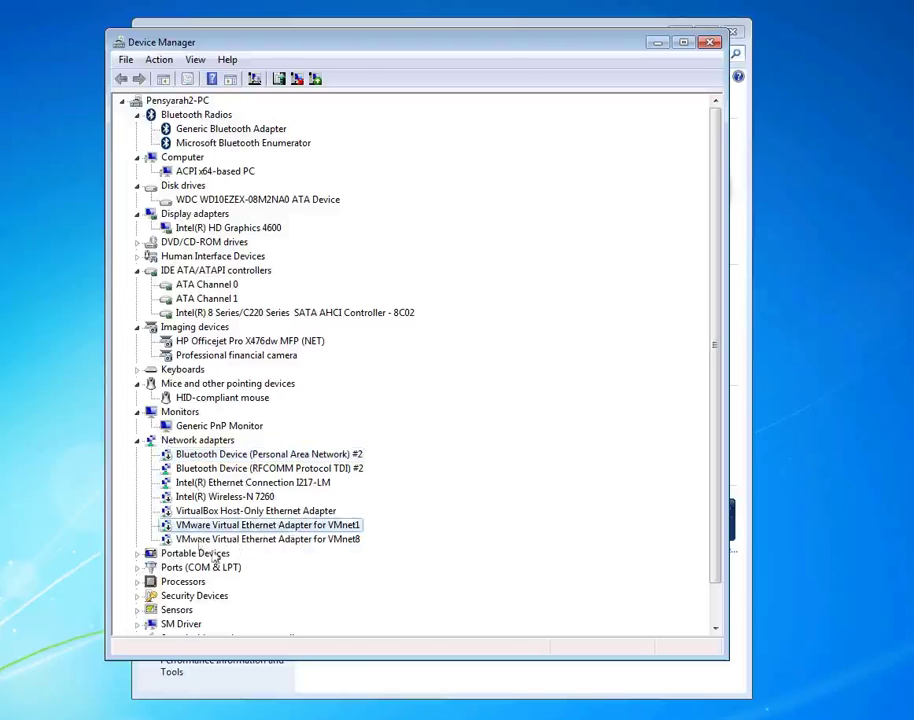
left_click(138, 553)
left_click(232, 566)
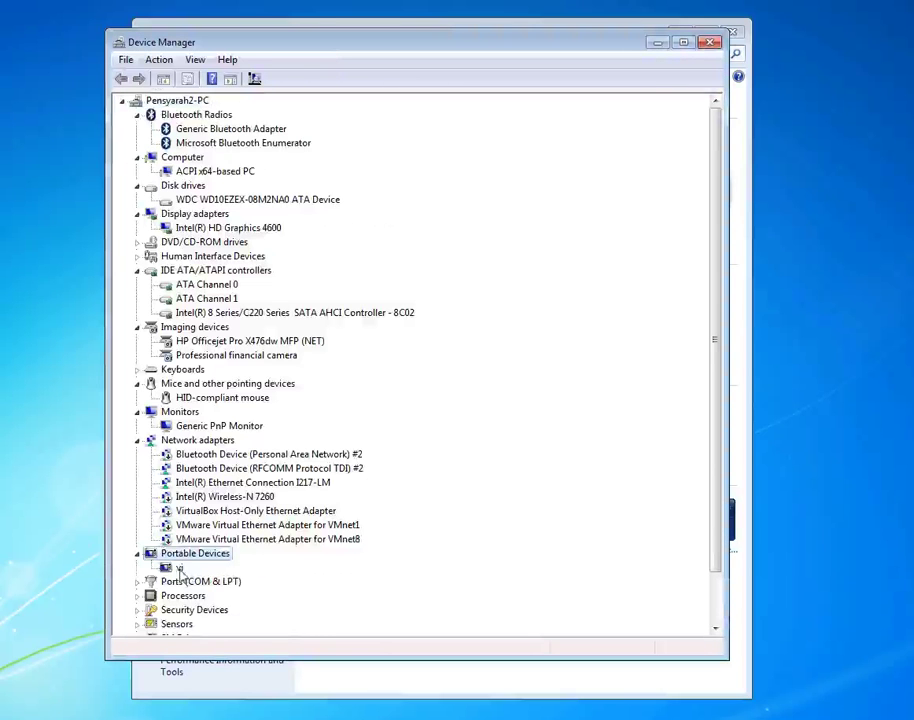
scroll(258, 575, "down", 2)
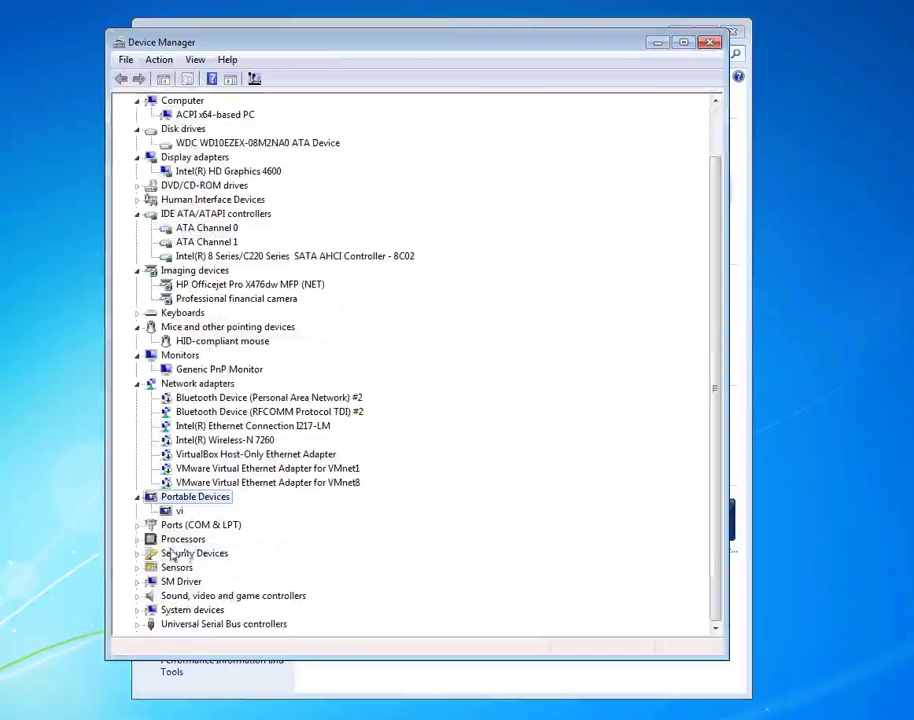
double_click(185, 526)
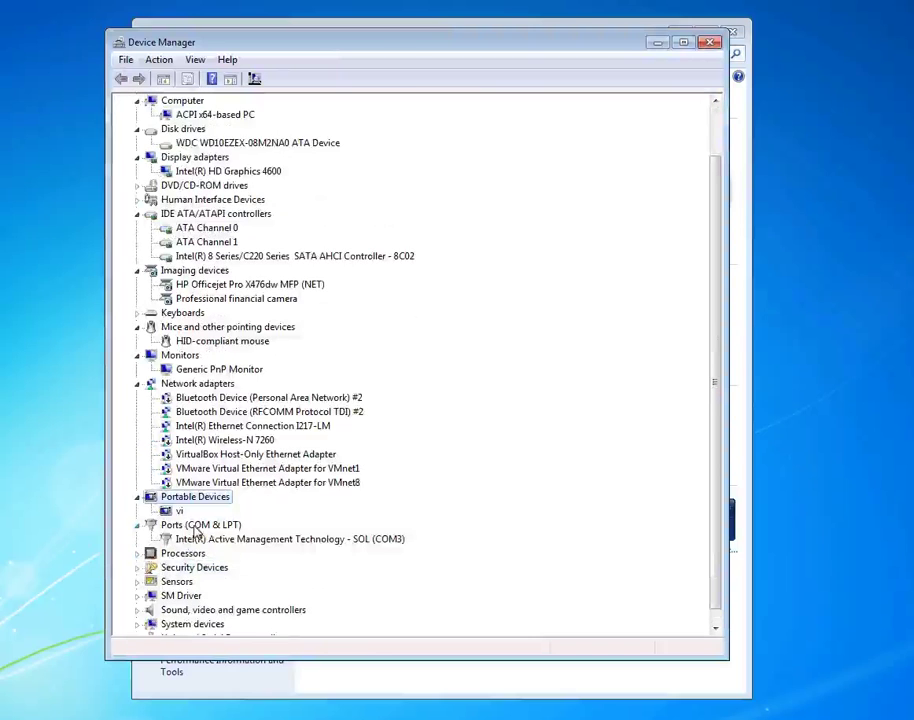
right_click(192, 526)
left_click(228, 538)
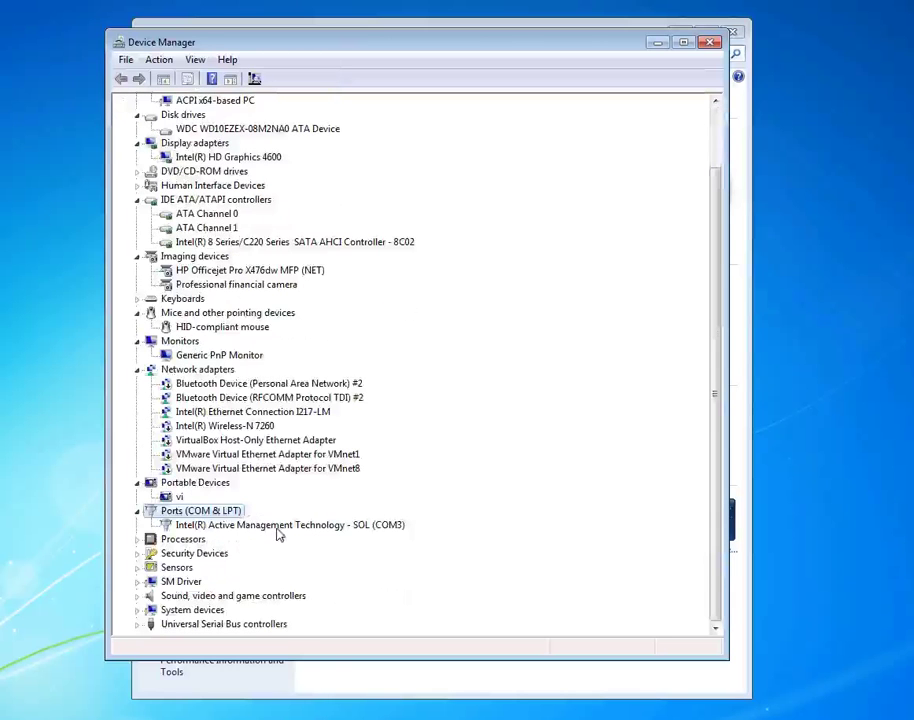
Expand the Processors category and scan for hardware changes from it
left_click(138, 539)
scroll(200, 450, "down", 3)
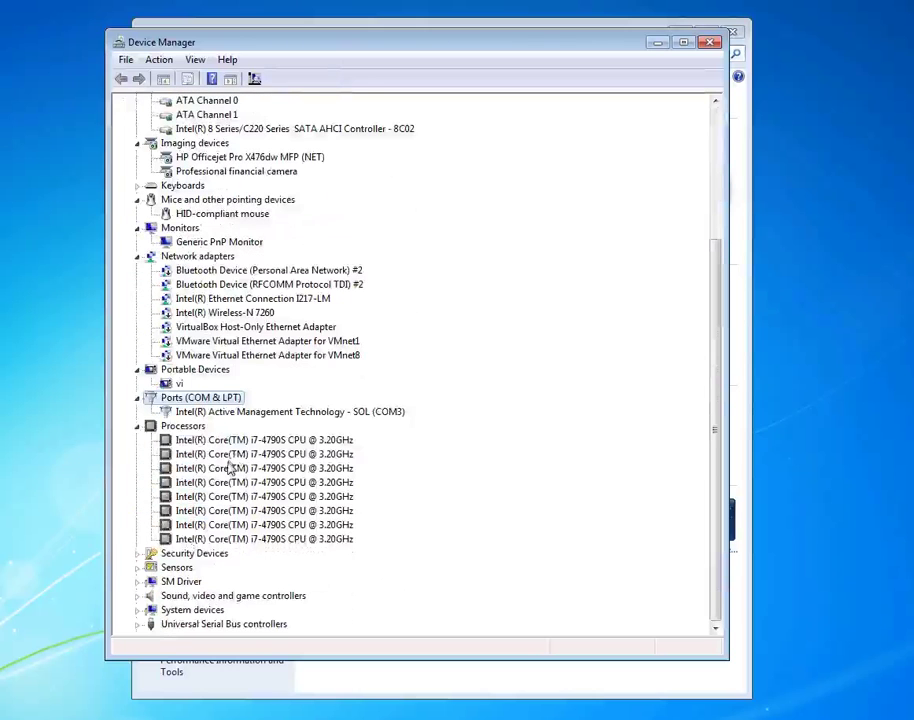
right_click(186, 426)
left_click(212, 432)
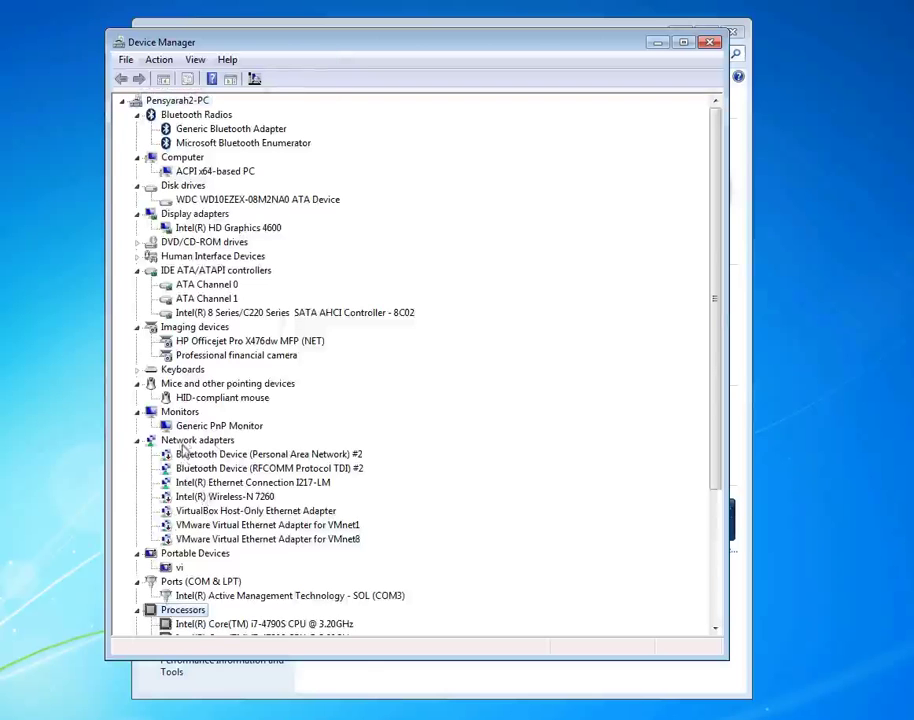
right_click(181, 441)
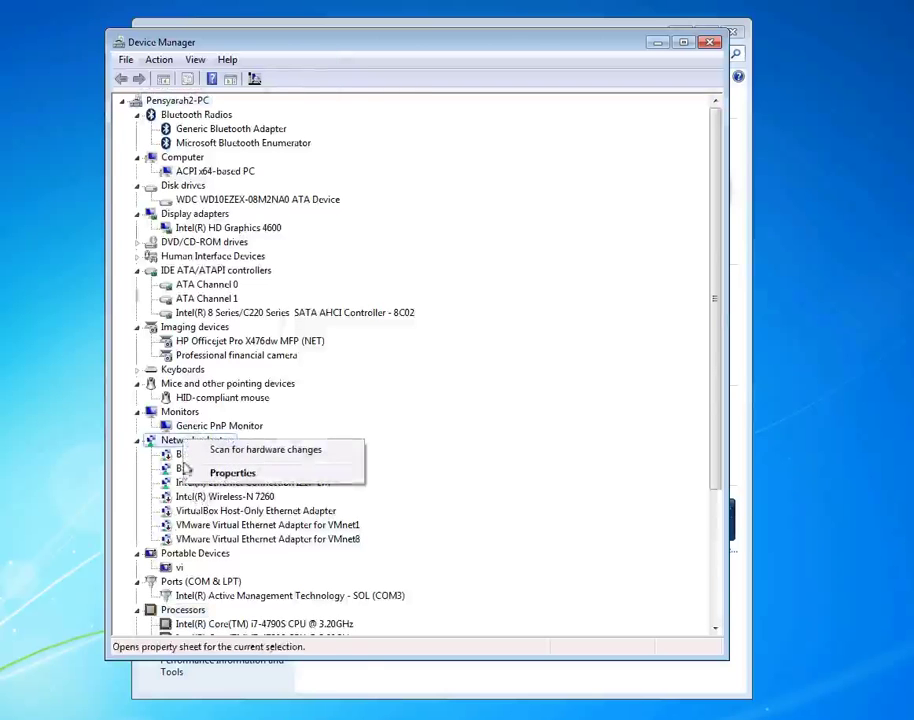
left_click(240, 510)
scroll(240, 520, "down", 3)
right_click(208, 496)
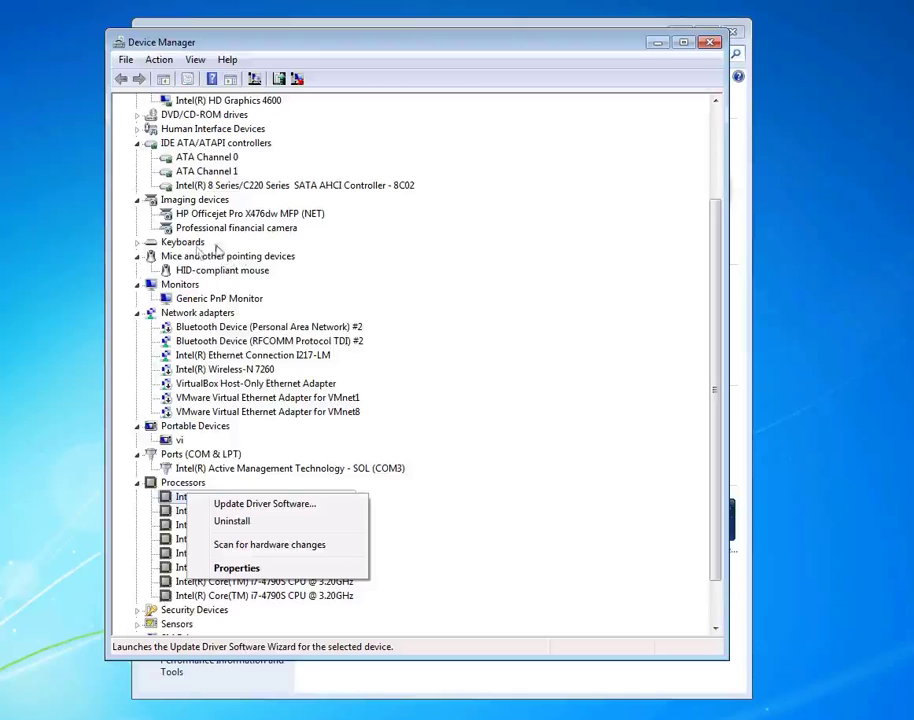
Expand the Security Devices category and check the actions available for it and for Trusted Platform Module 1.2
left_click_drag(718, 224, 718, 137)
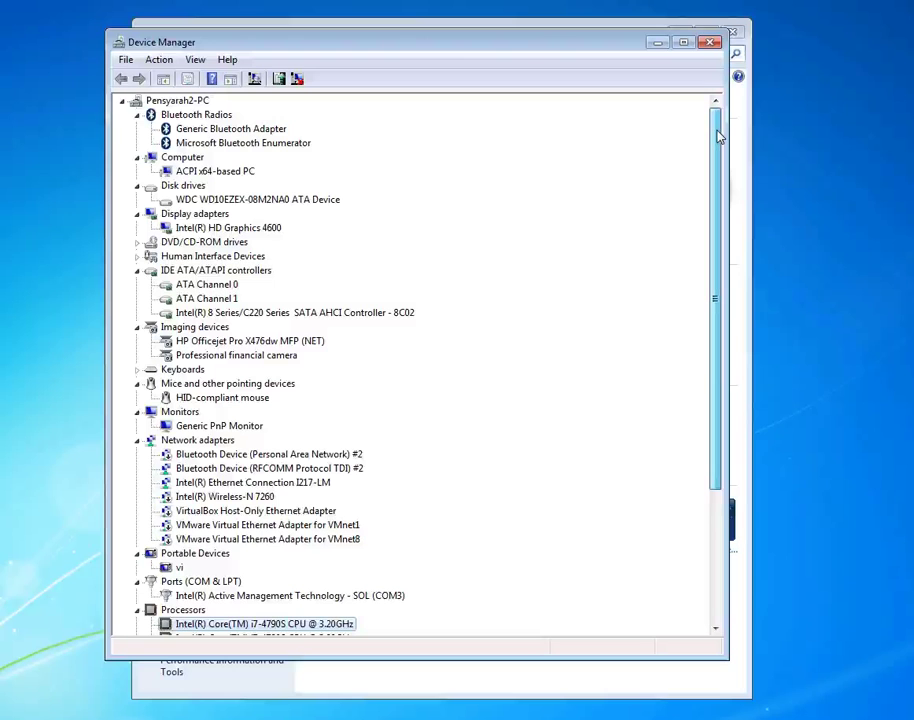
left_click_drag(718, 137, 716, 302)
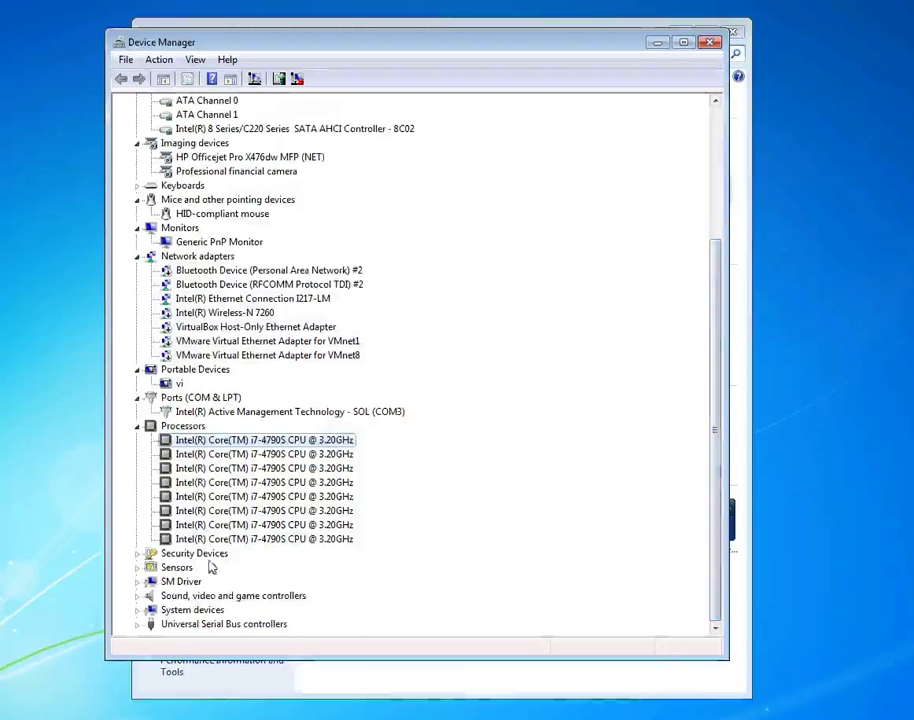
double_click(175, 554)
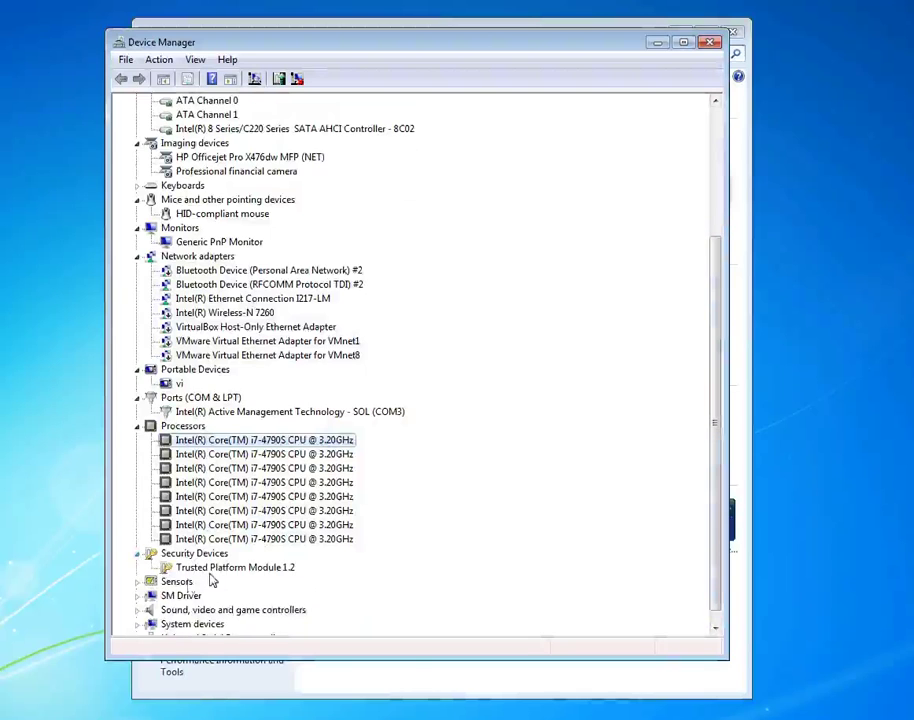
right_click(227, 570)
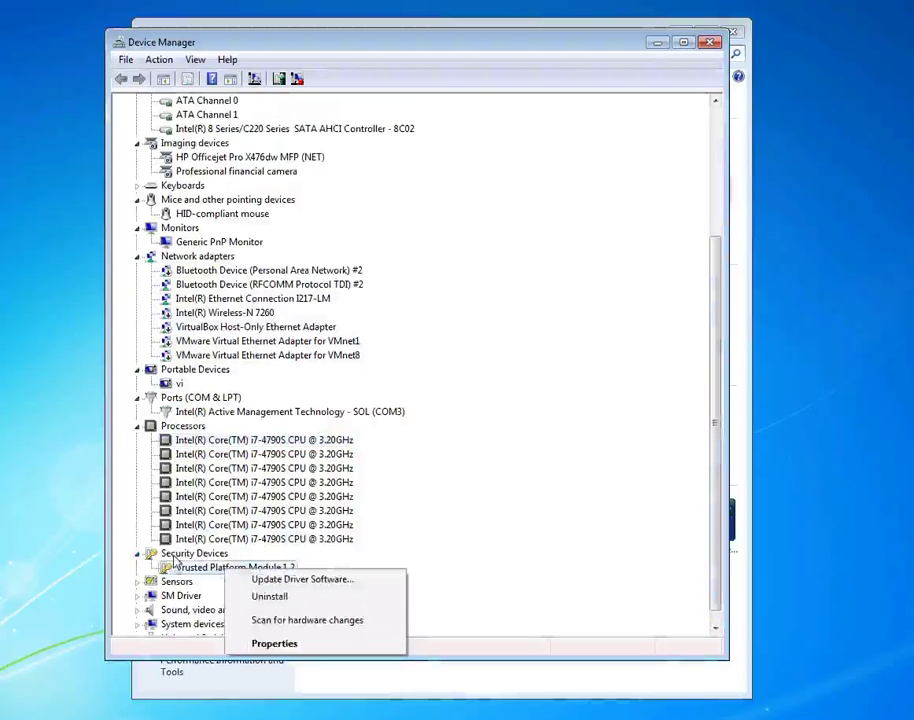
right_click(196, 556)
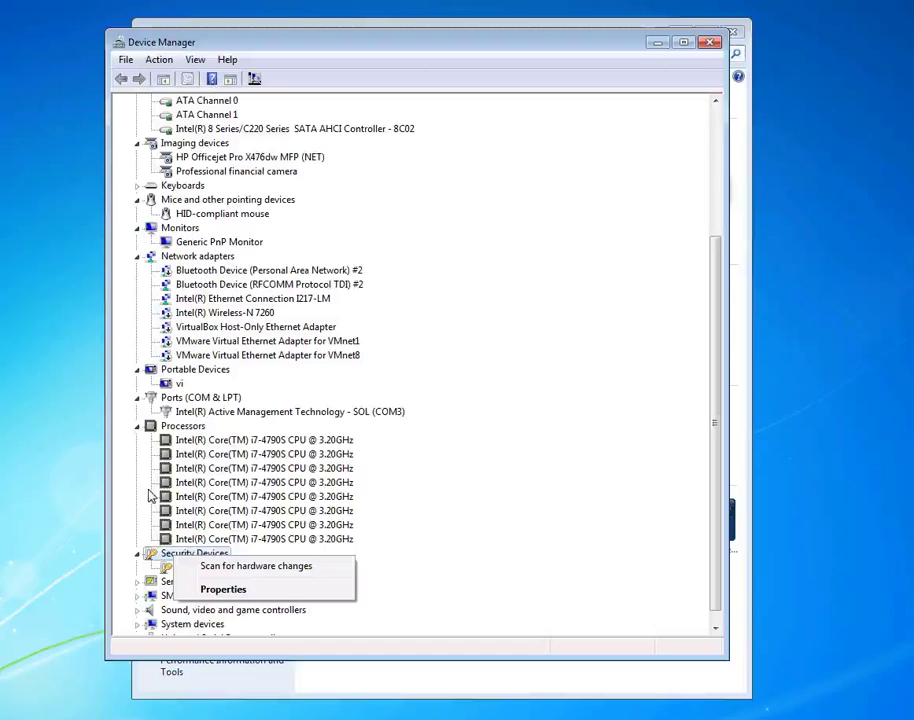
left_click(714, 628)
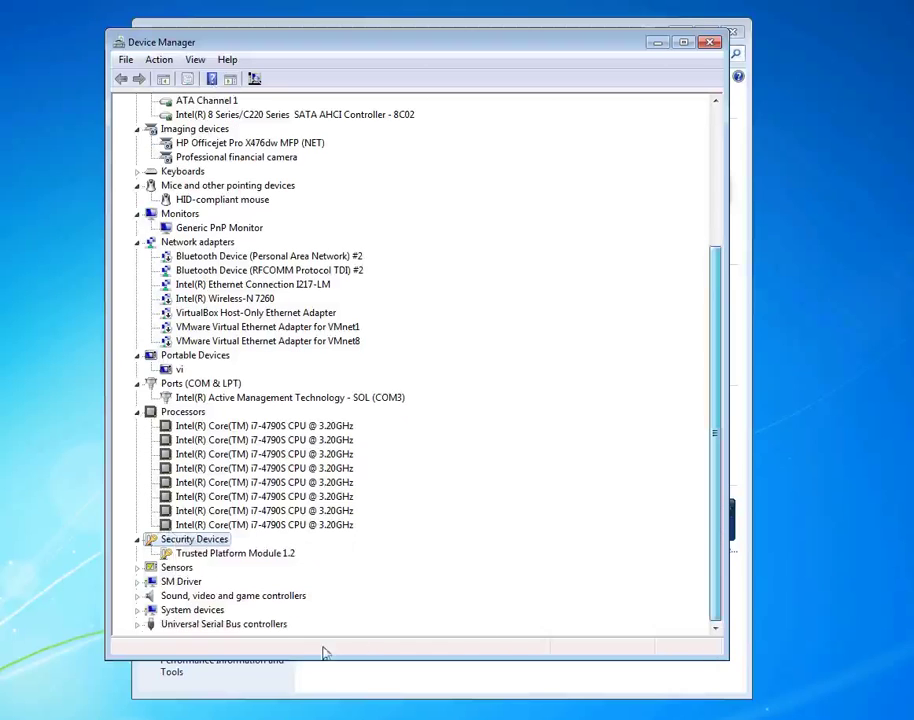
Expand the Sensors, SM Driver, Sound, video and game controllers, System devices and Universal Serial Bus controllers categories
left_click(136, 567)
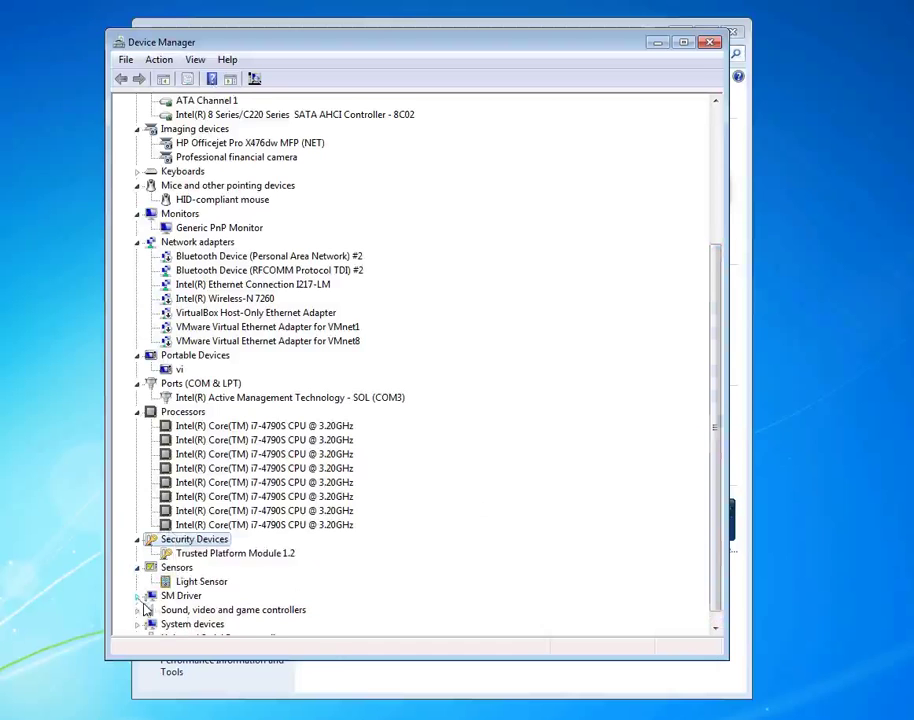
left_click(138, 597)
scroll(130, 607, "down", 1)
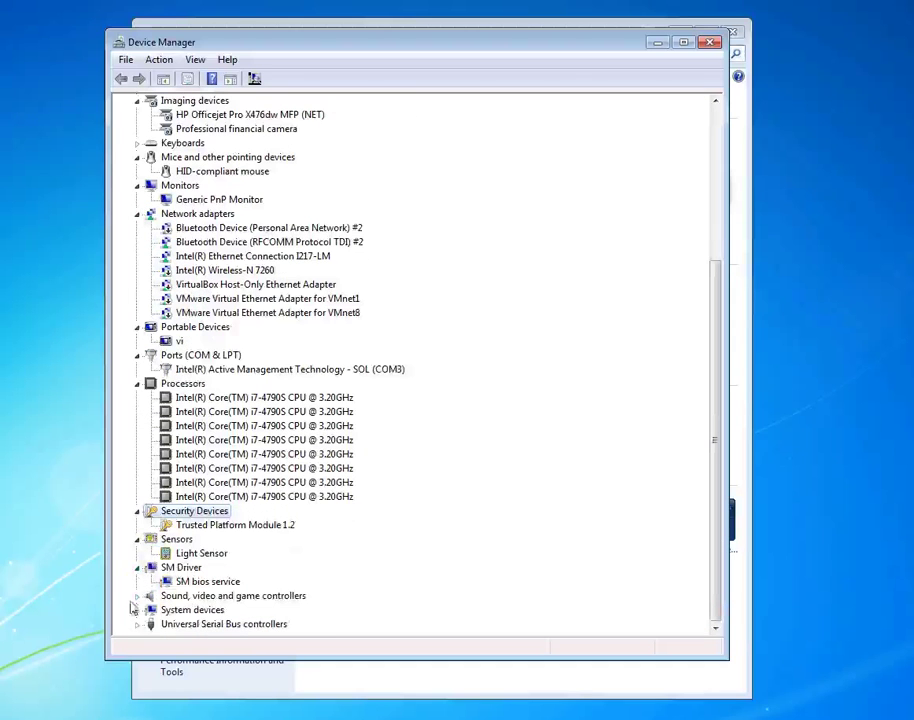
left_click(137, 596)
scroll(139, 614, "down", 1)
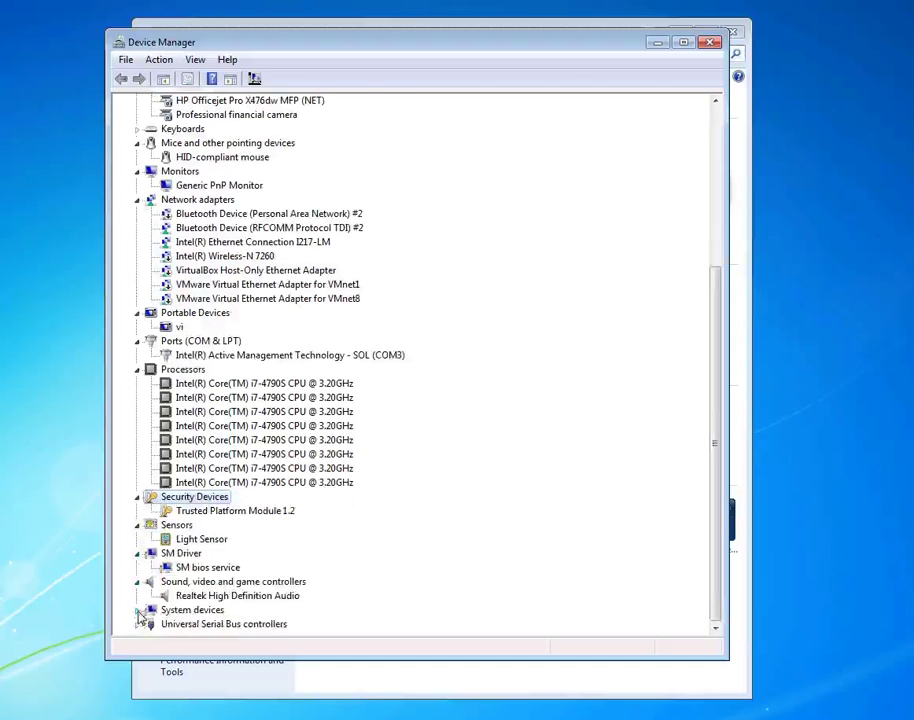
left_click(138, 611)
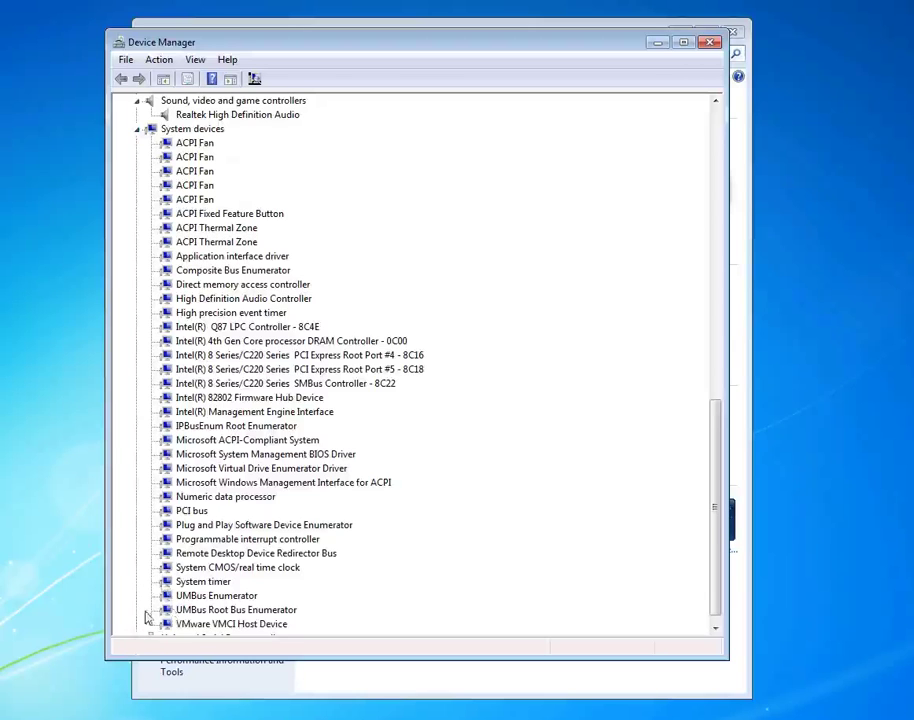
scroll(147, 617, "down", 1)
left_click(140, 625)
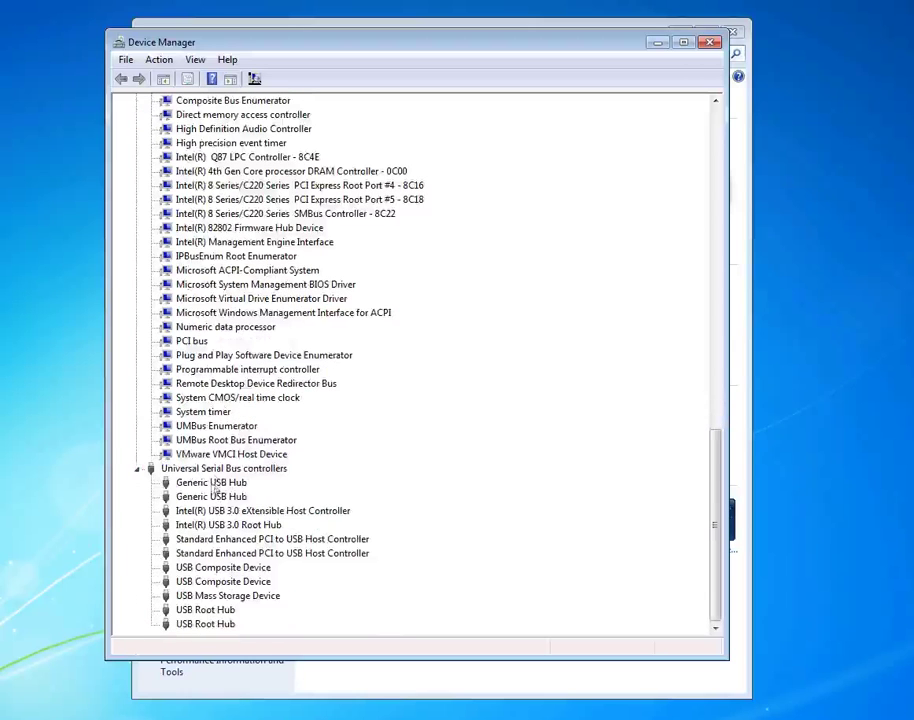
Scan for hardware changes from the Universal Serial Bus controllers category and return to the beginning of the device list
right_click(210, 468)
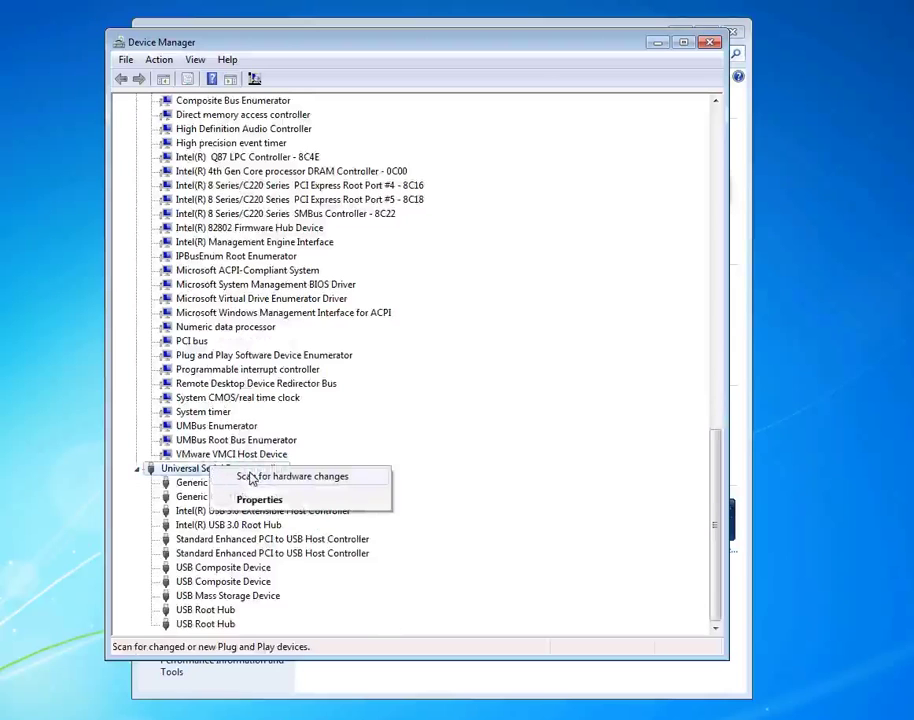
left_click(251, 479)
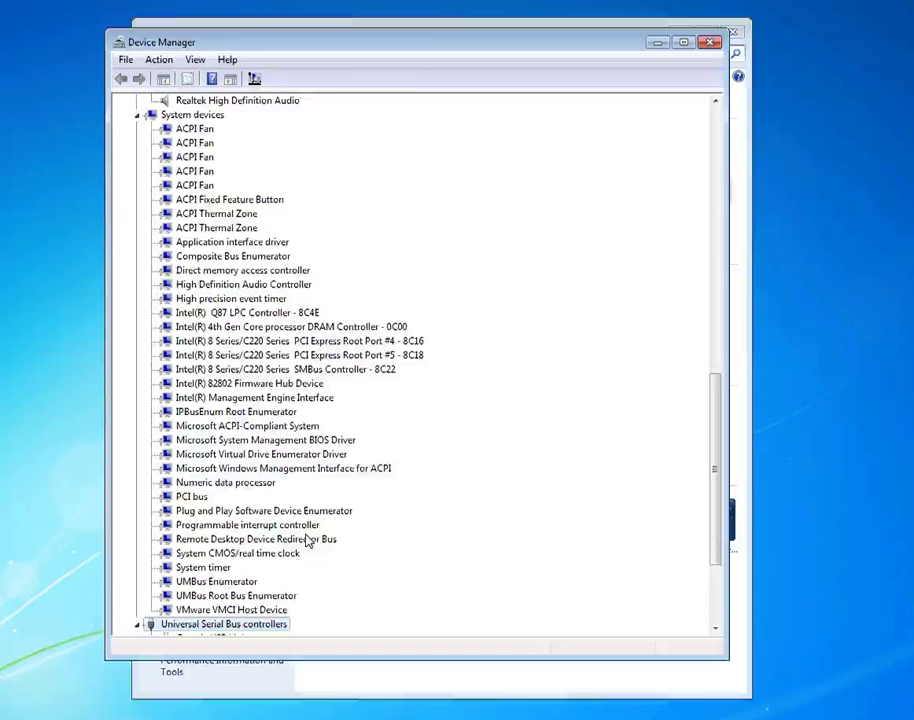
scroll(307, 541, "up", 17)
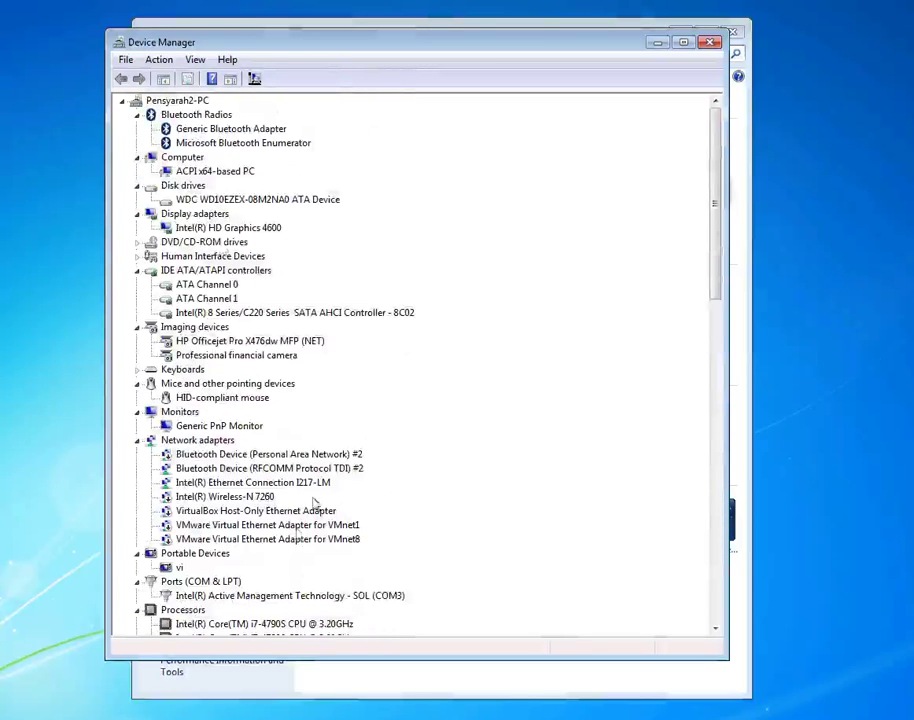
Compare the enable and disable actions offered for Generic Bluetooth Adapter, Bluetooth Device (Personal Area Network) #2 and Intel(R) Wireless-N 7260
right_click(200, 130)
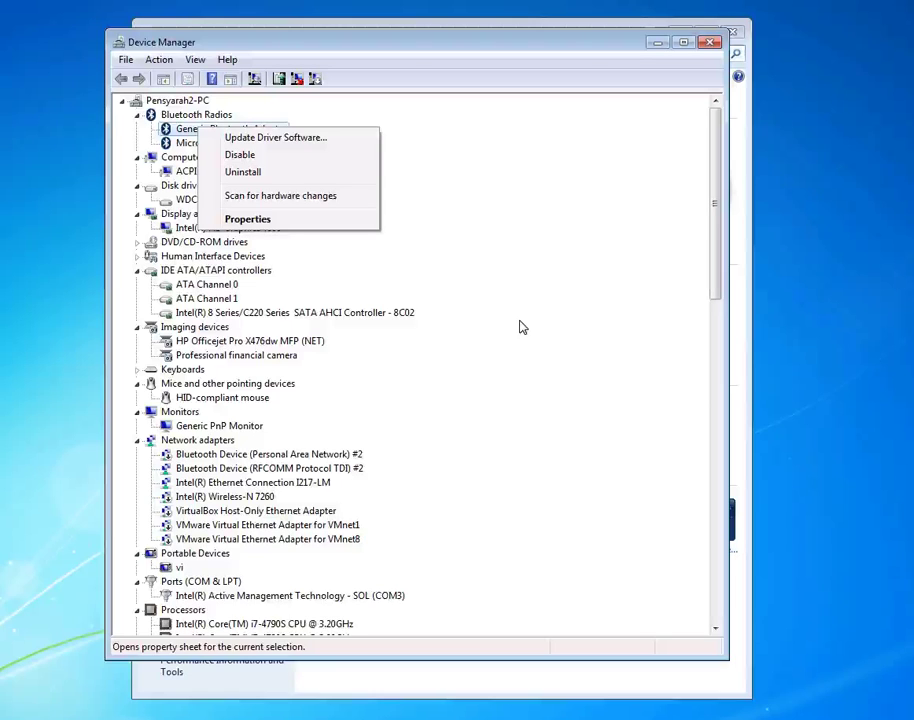
left_click(215, 531)
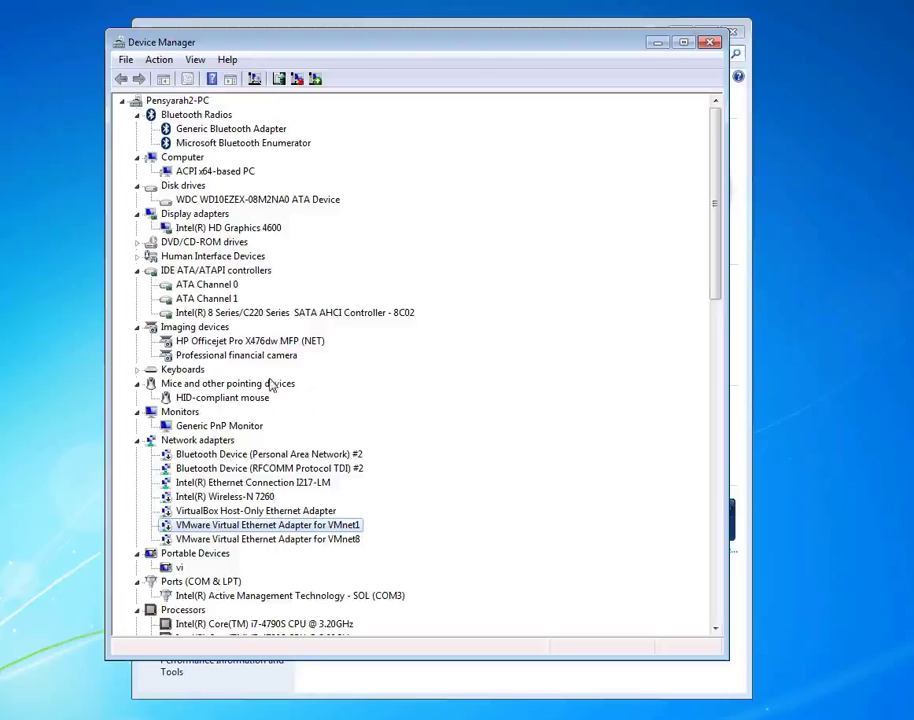
right_click(226, 116)
left_click(200, 128)
right_click(212, 129)
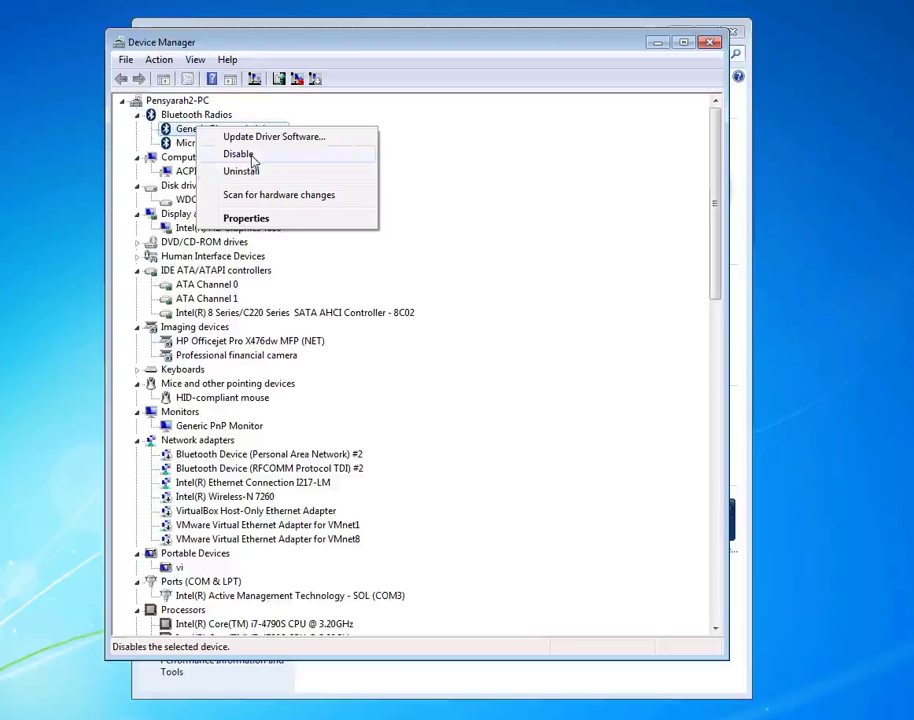
right_click(193, 458)
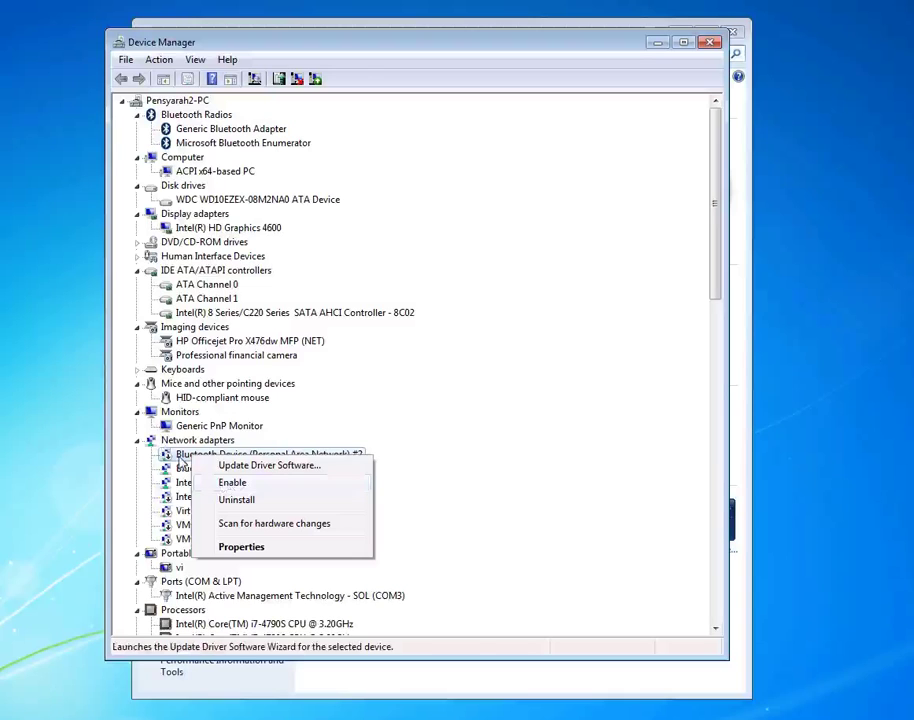
right_click(189, 497)
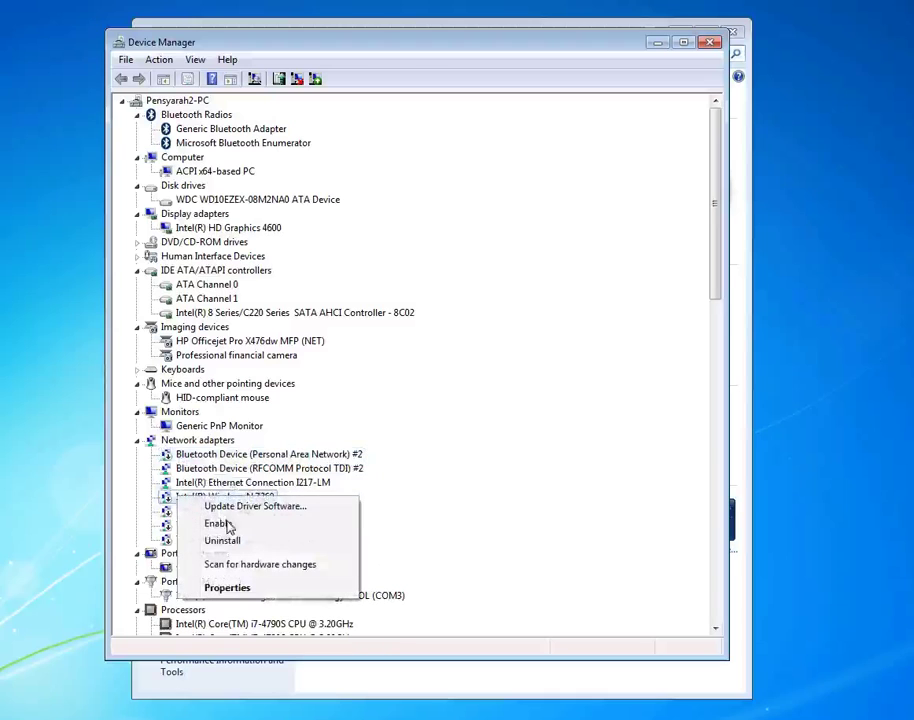